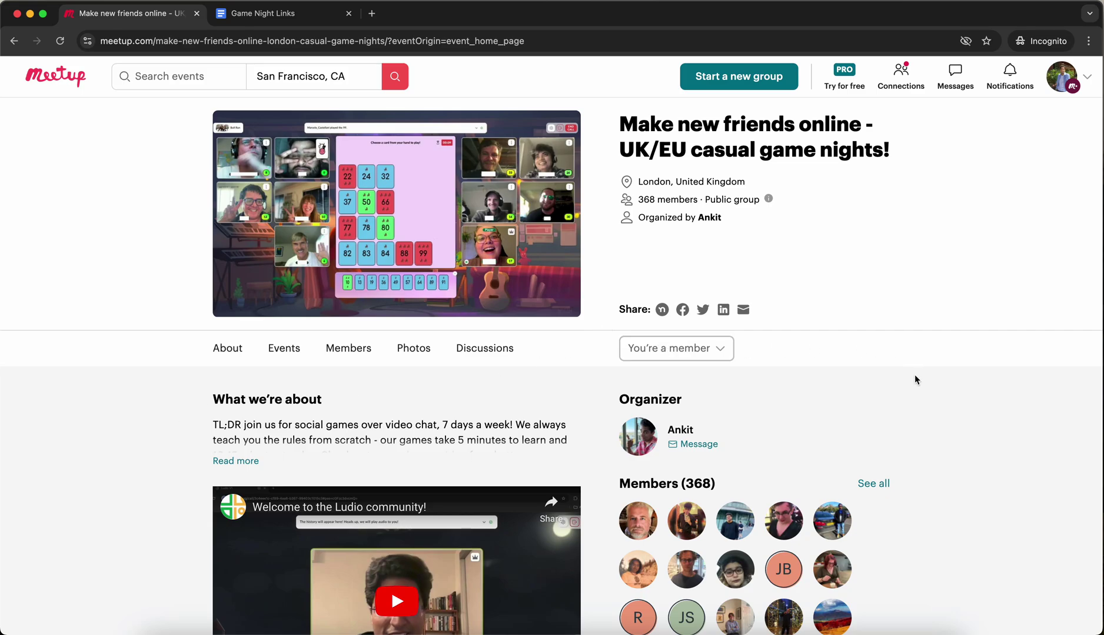
Show the group's upcoming Game Night events, starting Tue, Jan 14, 2025, 9:00 PM AST.
{"action": "scroll", "coordinate": [915, 379], "scroll_direction": "down", "scroll_amount": 5}
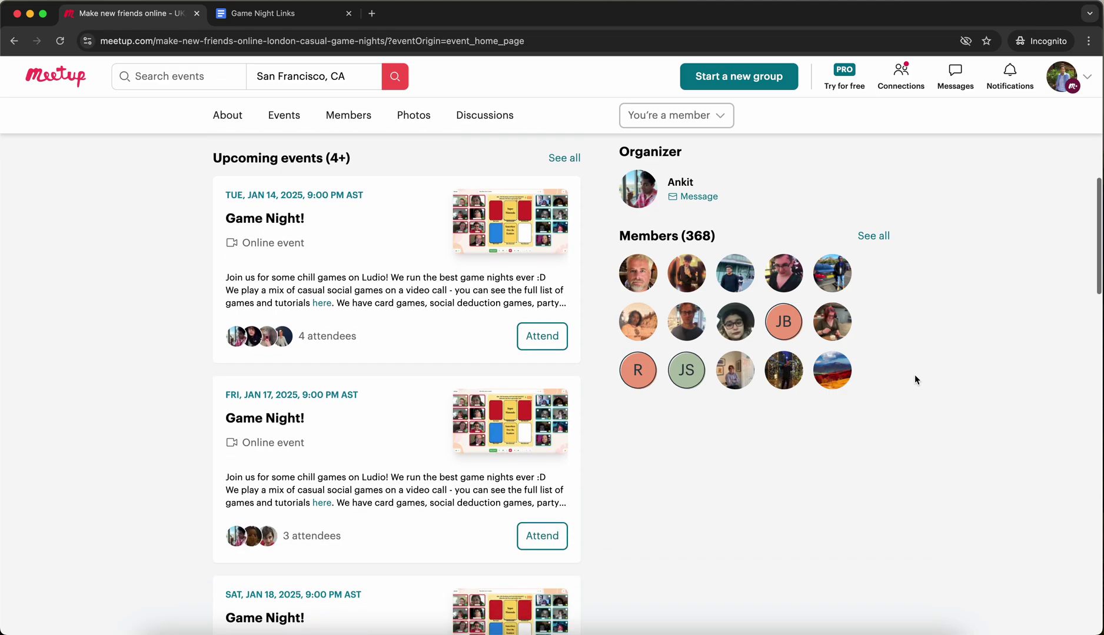
{"action": "scroll", "coordinate": [303, 243], "scroll_direction": "down", "scroll_amount": 4}
{"action": "scroll", "coordinate": [170, 404], "scroll_direction": "up", "scroll_amount": 15}
{"action": "left_click", "coordinate": [284, 353]}
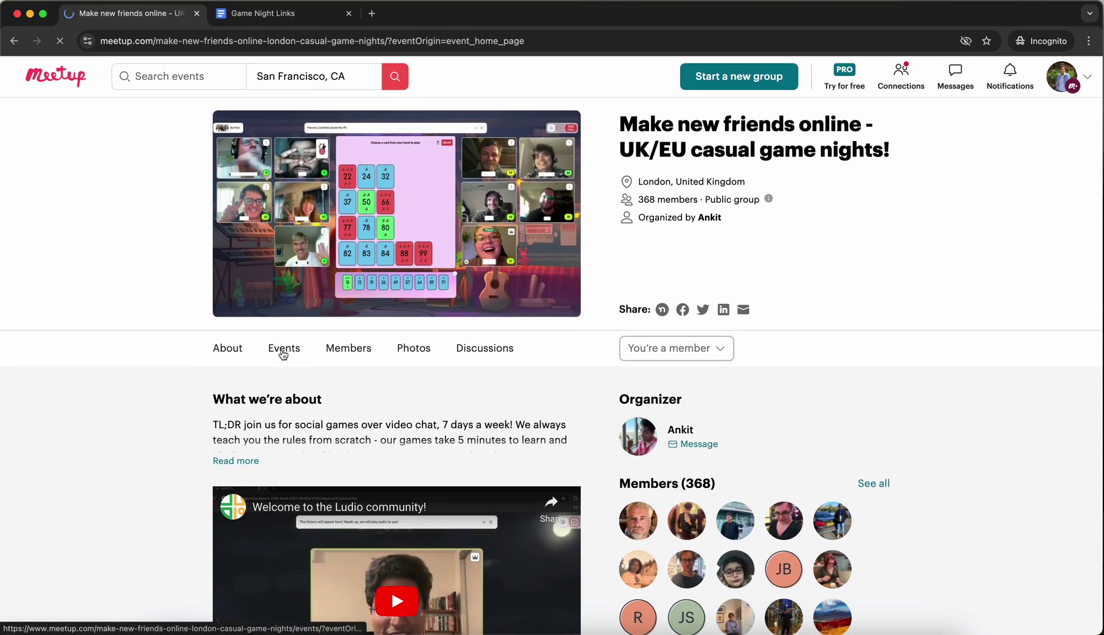
{"action": "scroll", "coordinate": [591, 451], "scroll_direction": "down", "scroll_amount": 4}
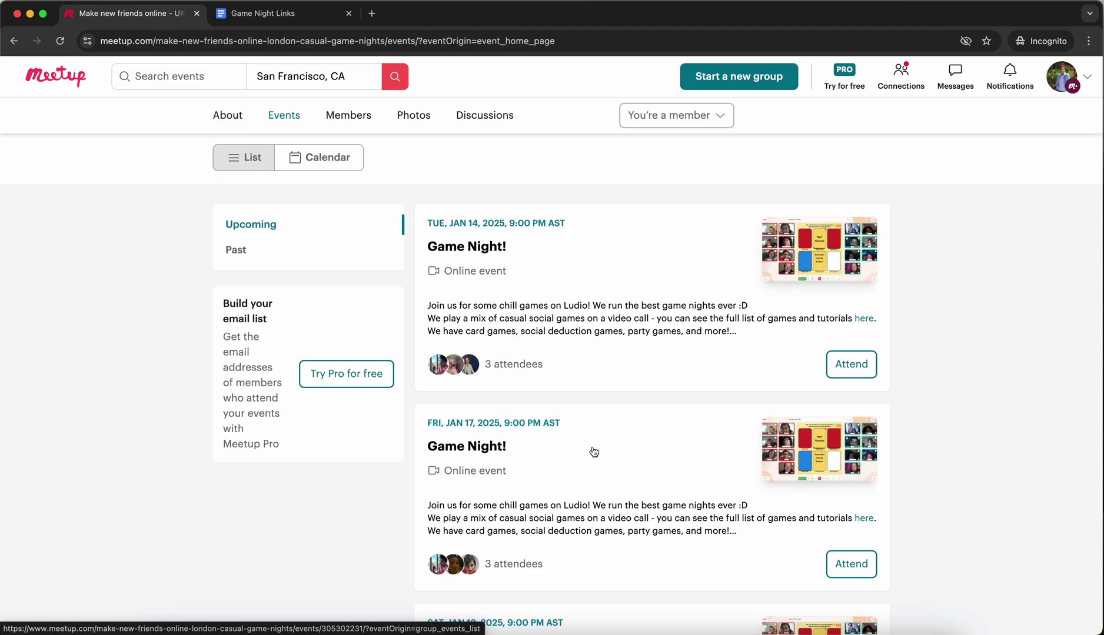
{"action": "left_click_drag", "start_coordinate": [419, 221], "coordinate": [595, 228]}
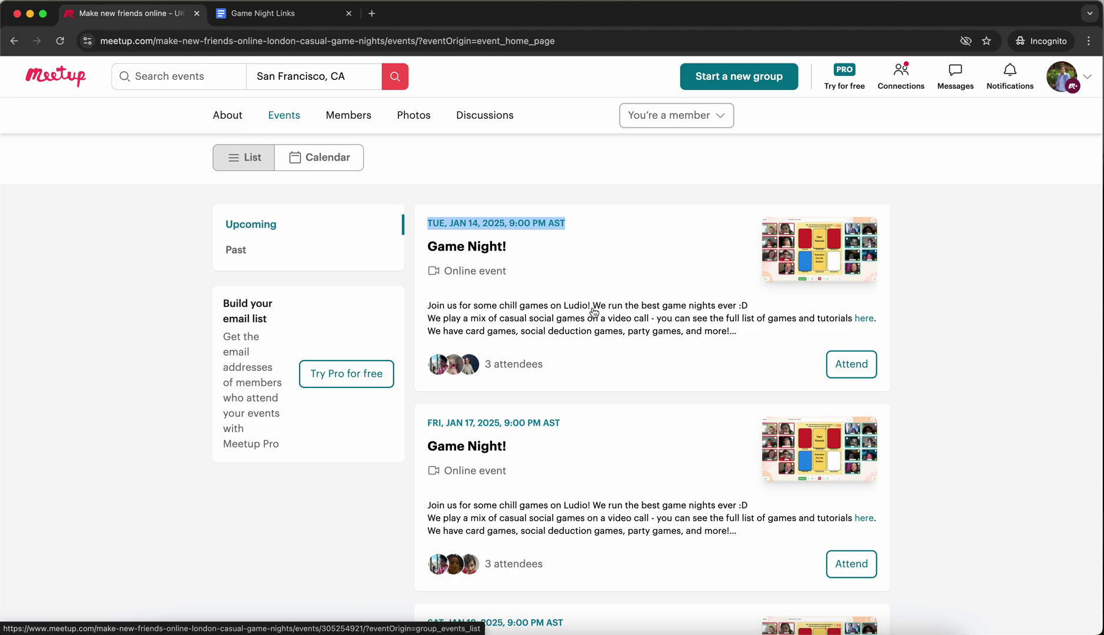
{"action": "left_click", "coordinate": [895, 321]}
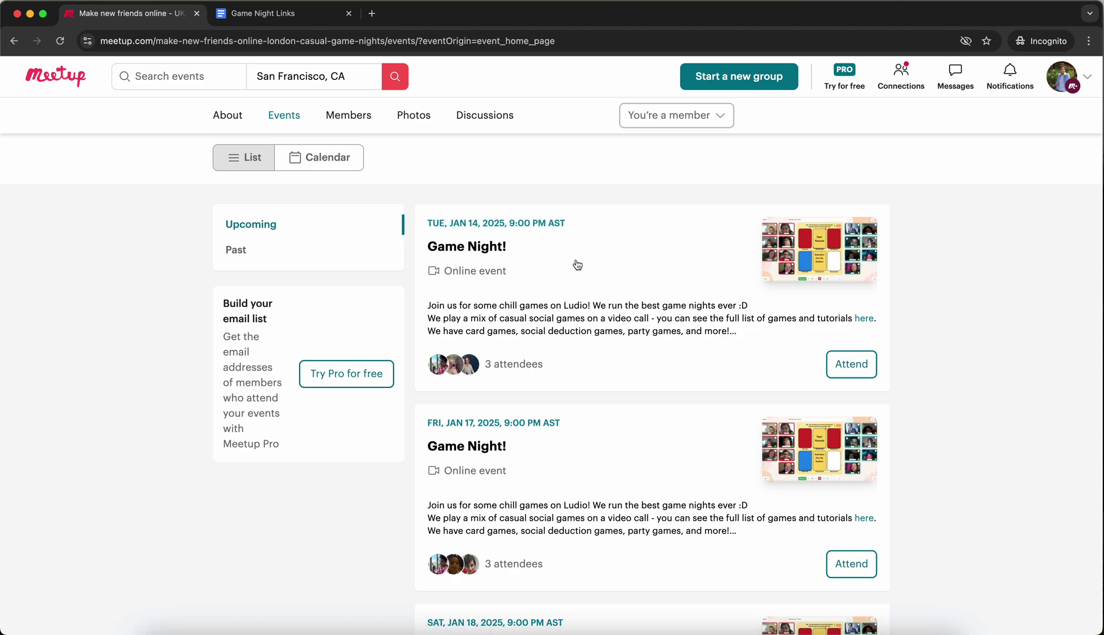
RSVP online for the Tuesday, January 14 Game Night, then return to its event page.
{"action": "left_click", "coordinate": [846, 366]}
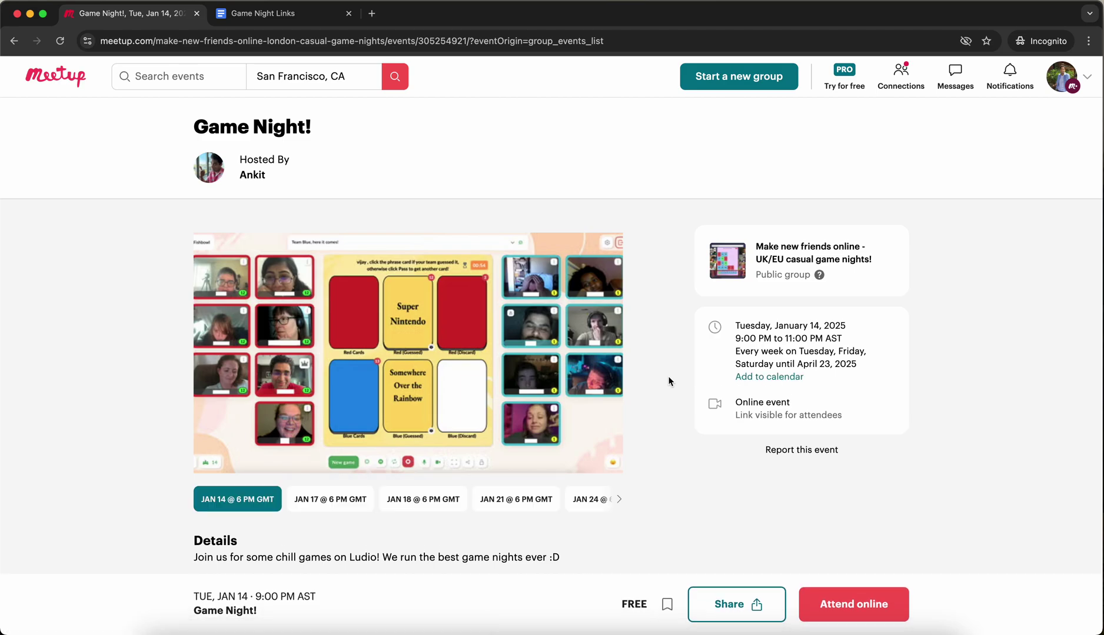
{"action": "scroll", "coordinate": [668, 382], "scroll_direction": "down", "scroll_amount": 10}
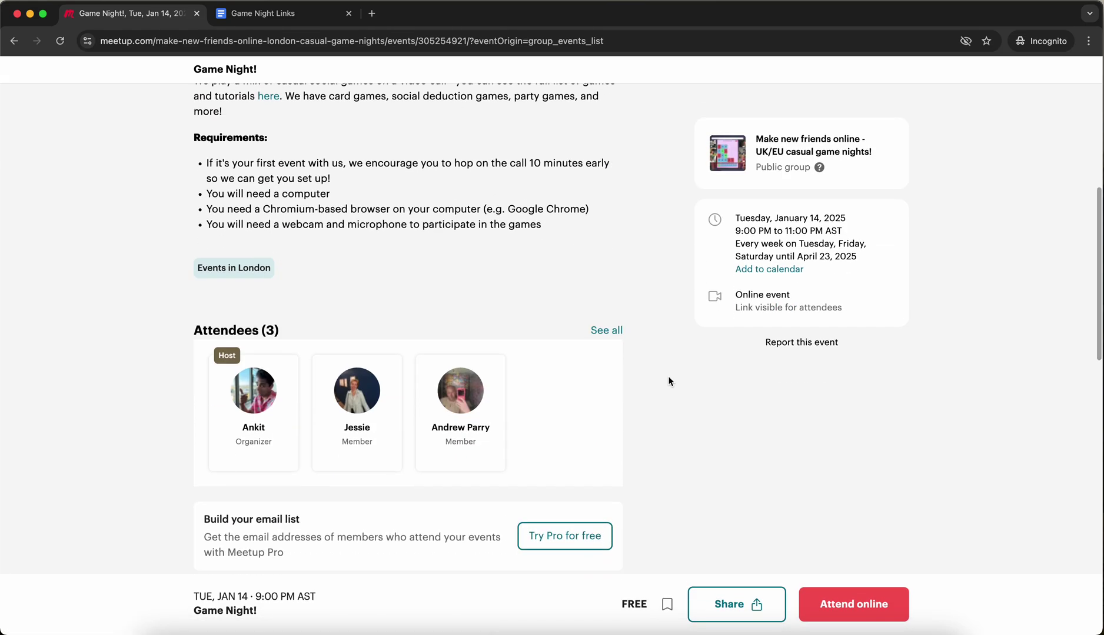
{"action": "left_click", "coordinate": [856, 615]}
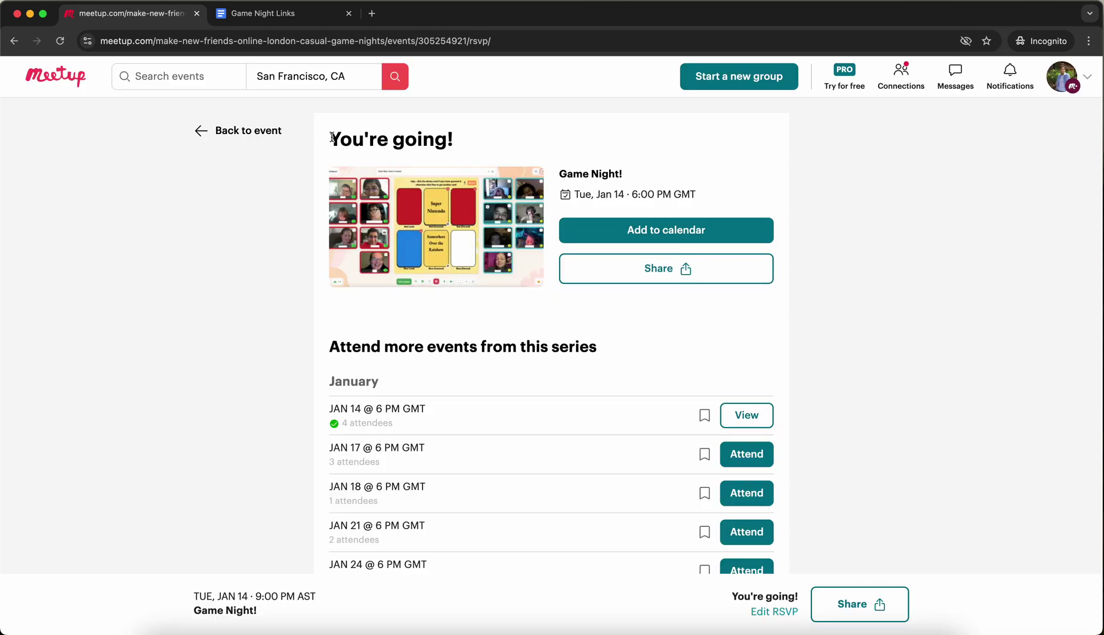
{"action": "left_click_drag", "start_coordinate": [330, 139], "coordinate": [465, 136]}
{"action": "left_click", "coordinate": [463, 136]}
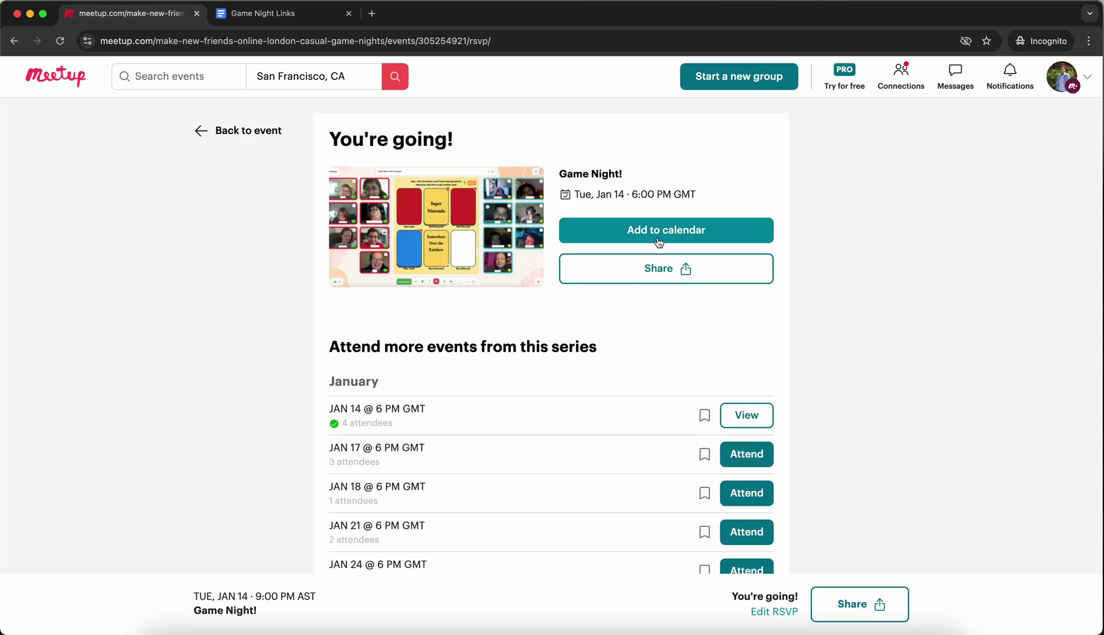
{"action": "left_click", "coordinate": [202, 131]}
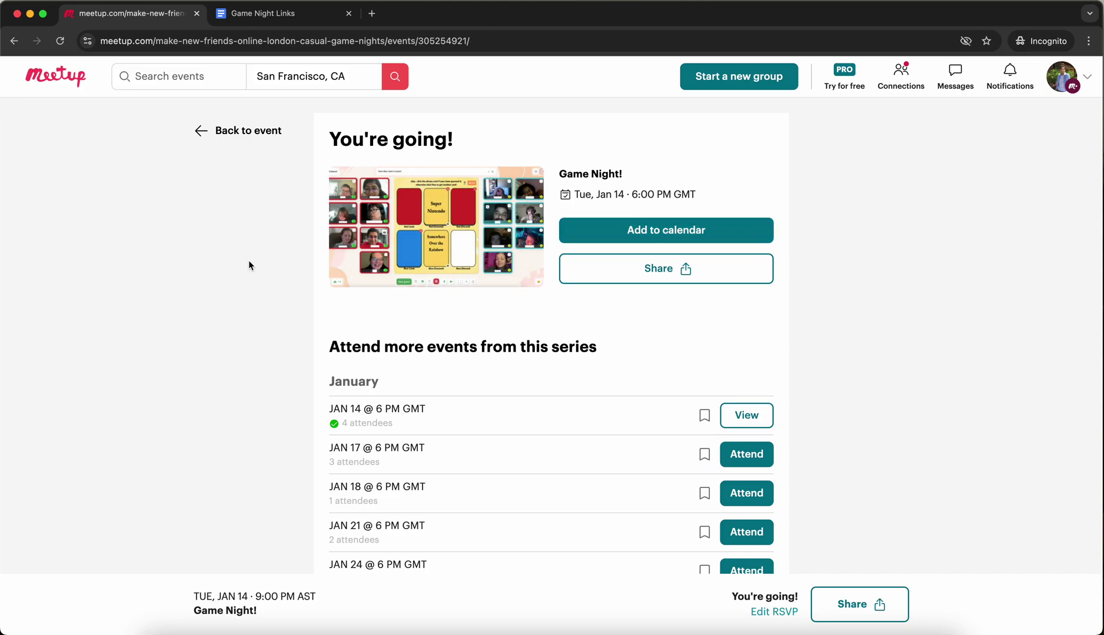
{"action": "scroll", "coordinate": [160, 355], "scroll_direction": "down", "scroll_amount": 3}
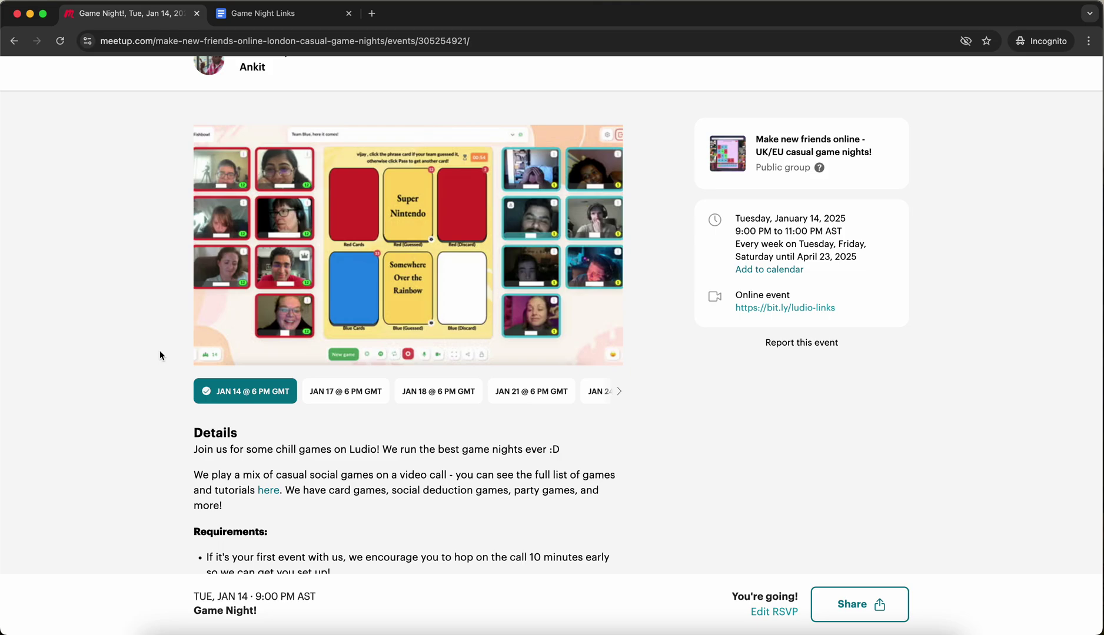
{"action": "scroll", "coordinate": [159, 355], "scroll_direction": "up", "scroll_amount": 1}
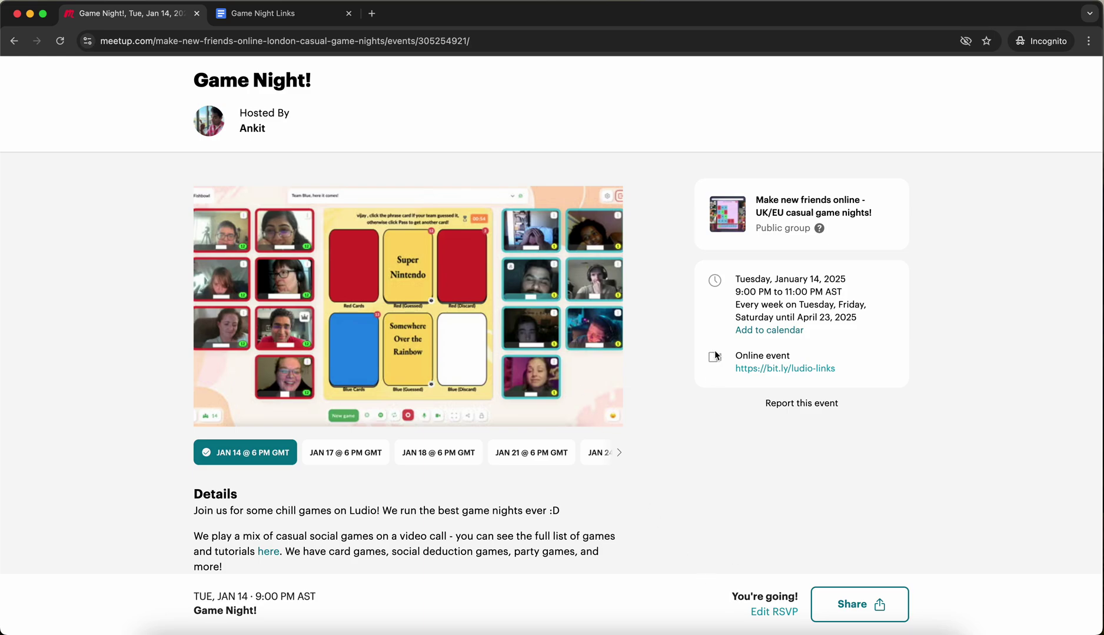
{"action": "left_click_drag", "start_coordinate": [735, 357], "coordinate": [875, 373]}
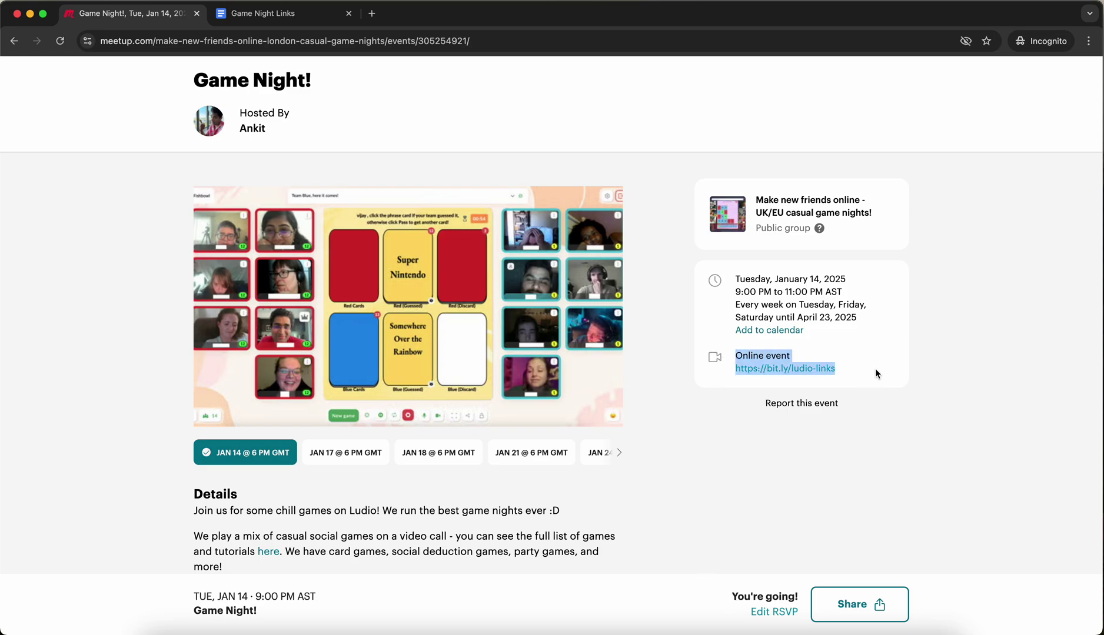
{"action": "left_click", "coordinate": [852, 372]}
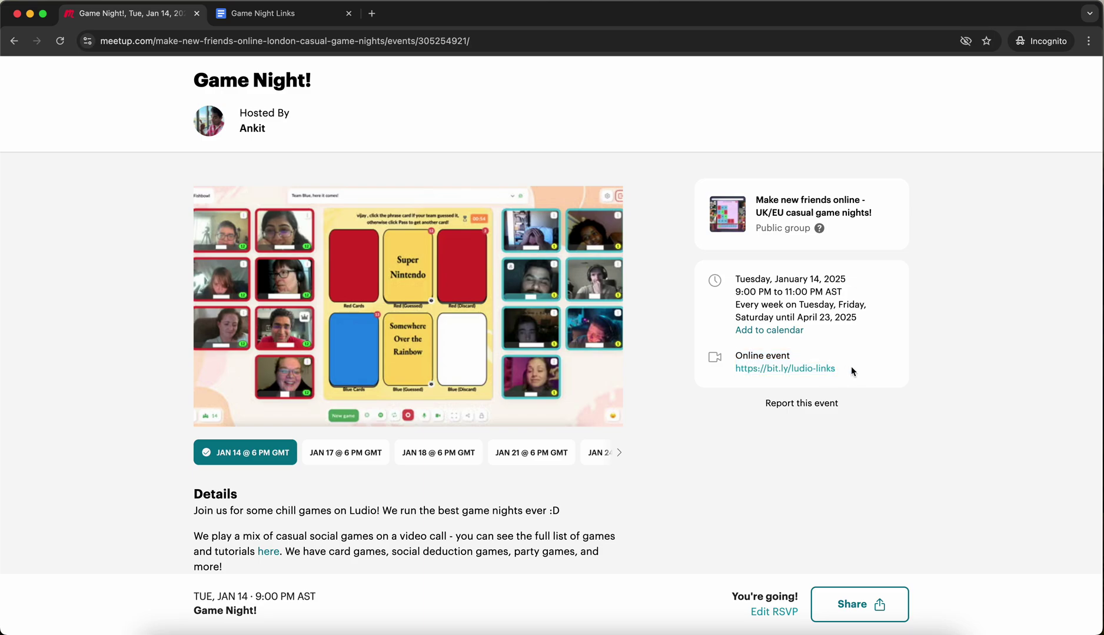
{"action": "left_click_drag", "start_coordinate": [735, 292], "coordinate": [772, 292]}
{"action": "left_click", "coordinate": [779, 318]}
{"action": "left_click", "coordinate": [795, 373]}
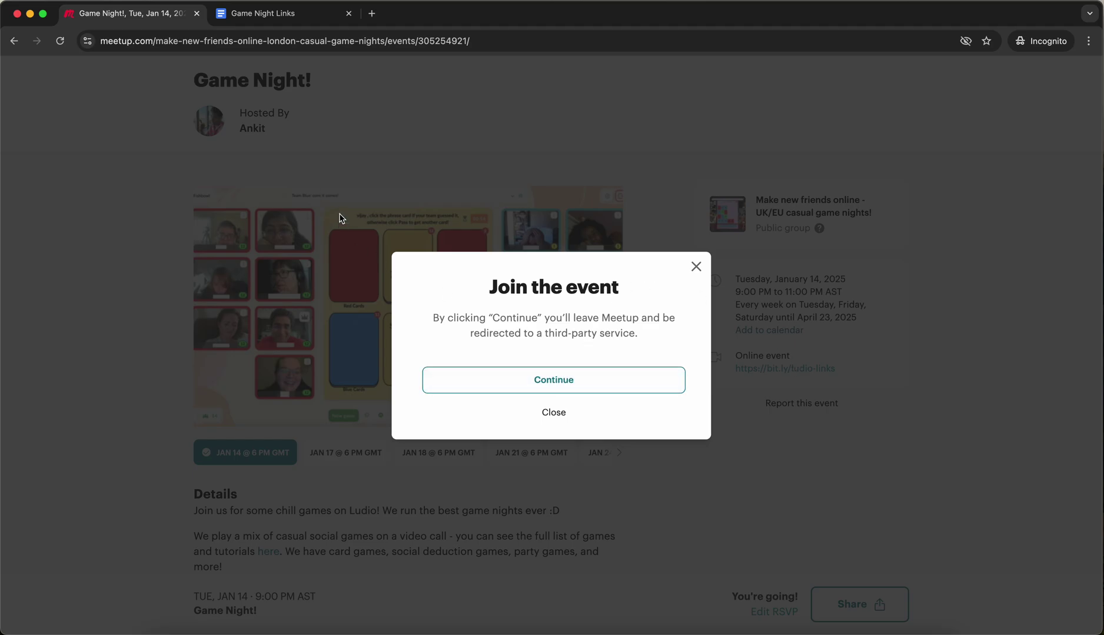
{"action": "left_click", "coordinate": [307, 19]}
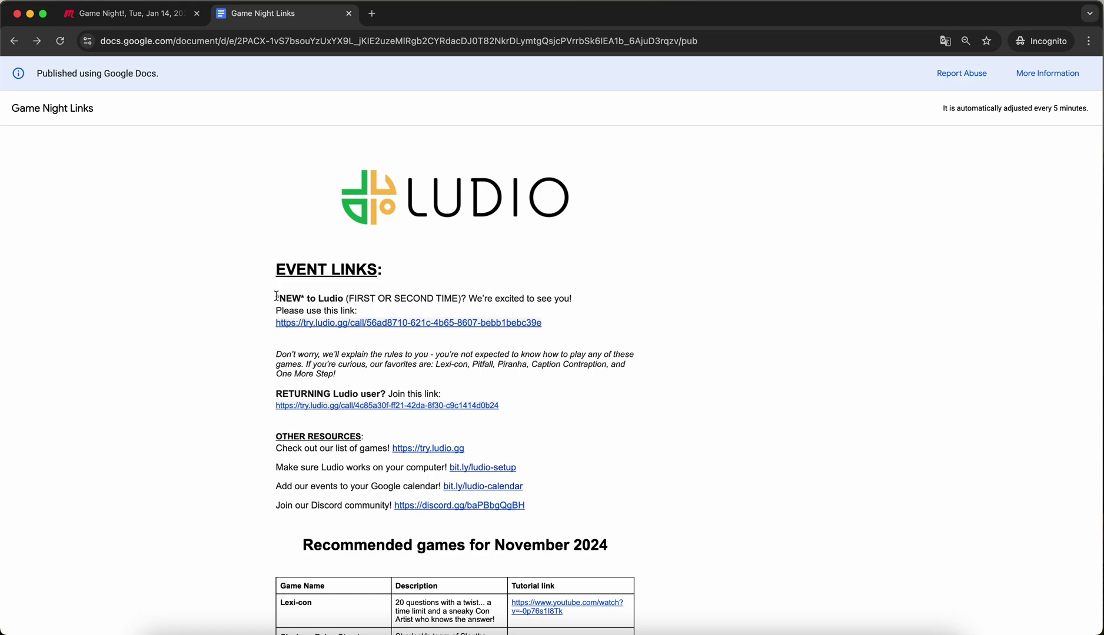
Open the try.ludio.gg call link under the *NEW* to Ludio heading.
{"action": "left_click_drag", "start_coordinate": [276, 296], "coordinate": [380, 313]}
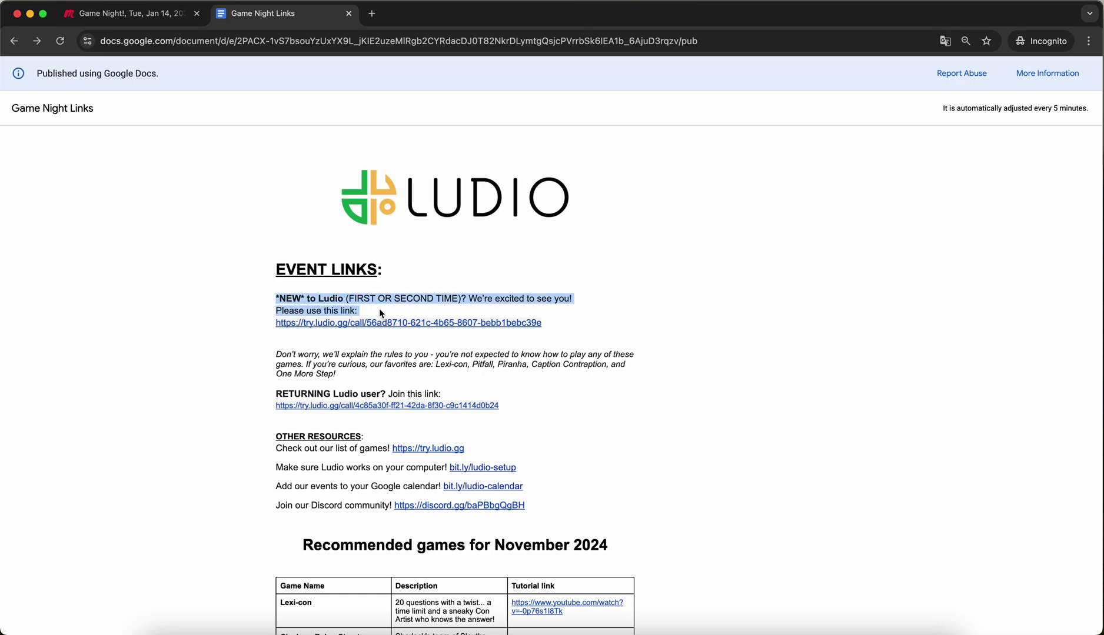
{"action": "left_click_drag", "start_coordinate": [276, 394], "coordinate": [469, 398]}
{"action": "left_click", "coordinate": [469, 397]}
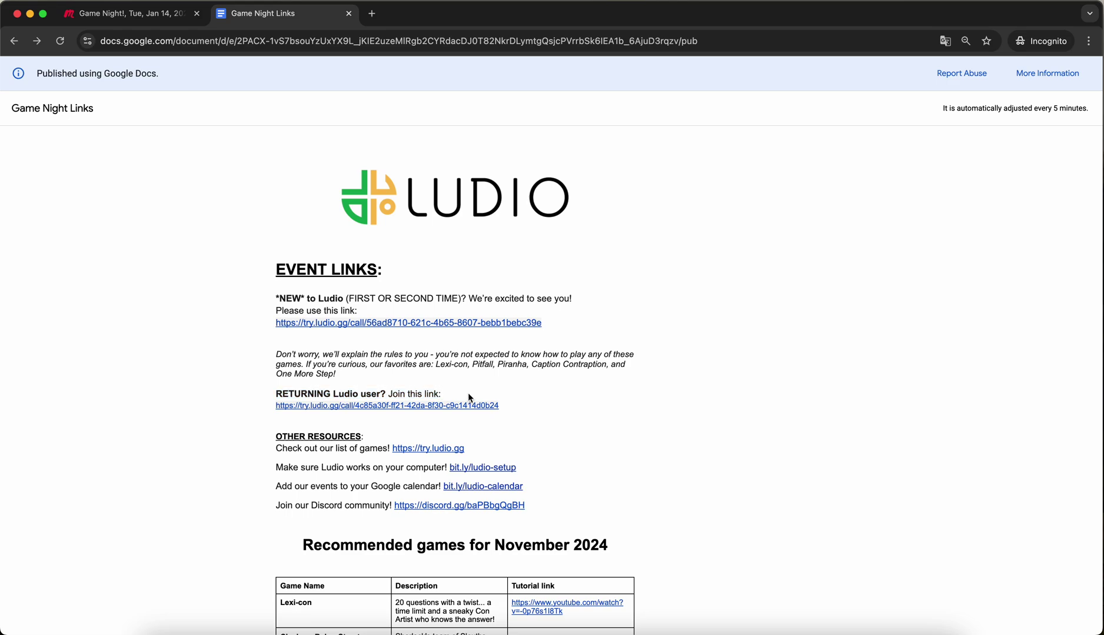
{"action": "left_click", "coordinate": [327, 328]}
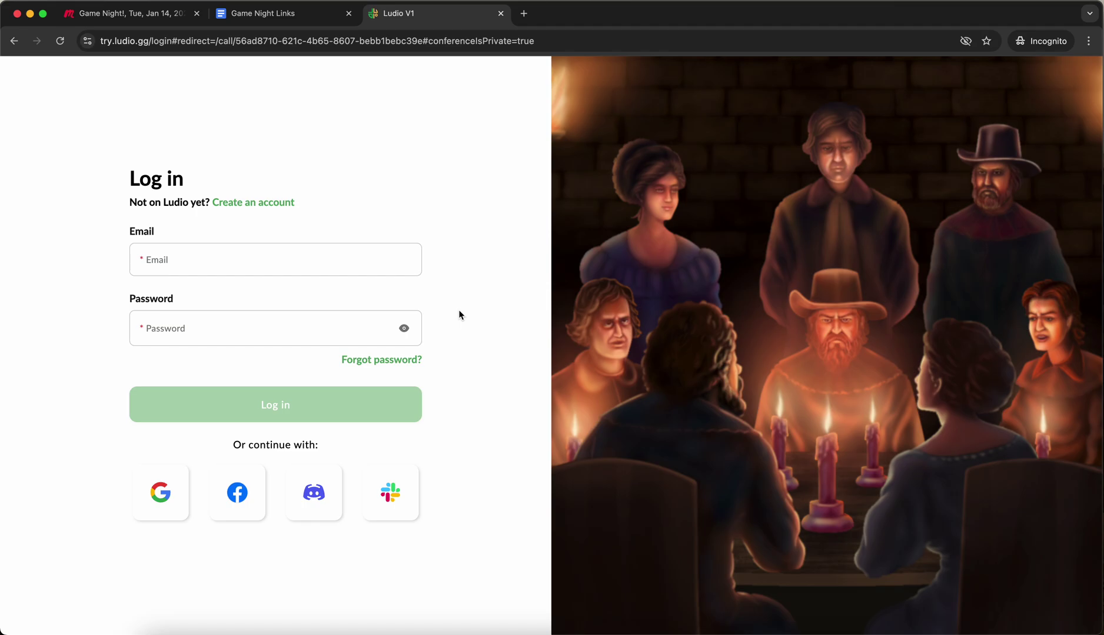
Fill the Ludio sign-up form with an e-mail, password and confirmation password, and submit it.
{"action": "left_click", "coordinate": [253, 203]}
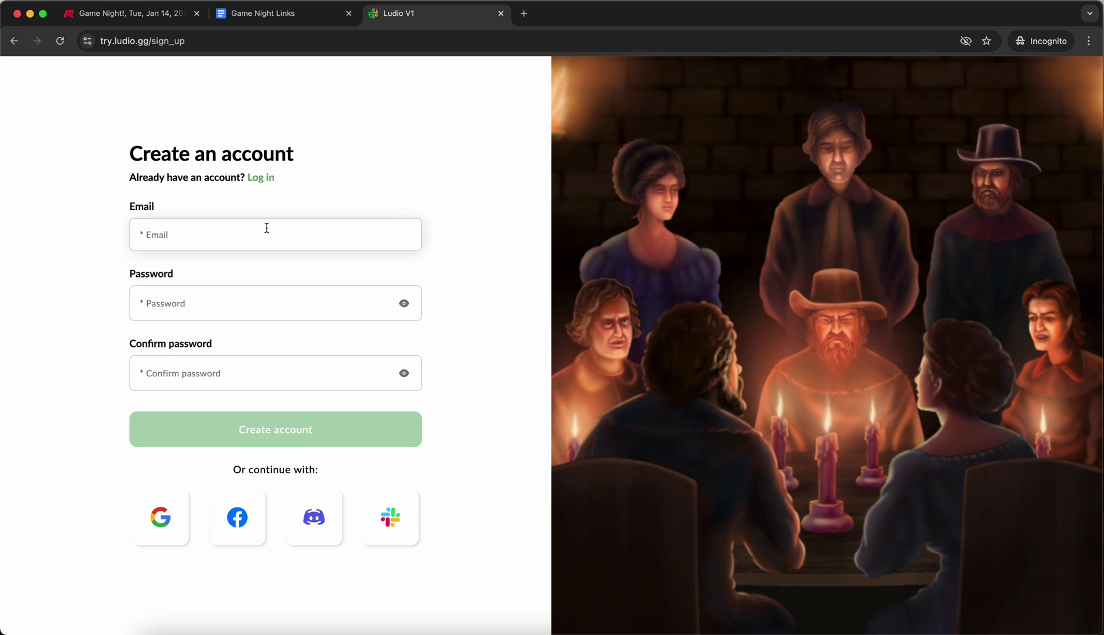
{"action": "left_click", "coordinate": [266, 228]}
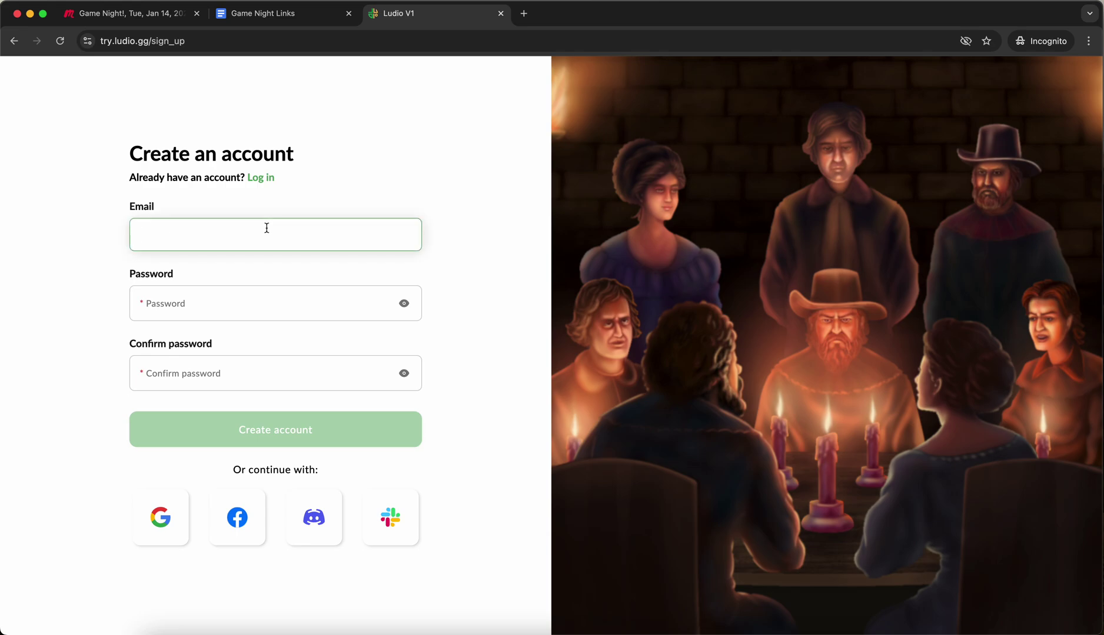
{"action": "key", "text": "Tab"}
{"action": "type", "text": "123456789"}
{"action": "key", "text": "Tab"}
{"action": "type", "text": "1234567890"}
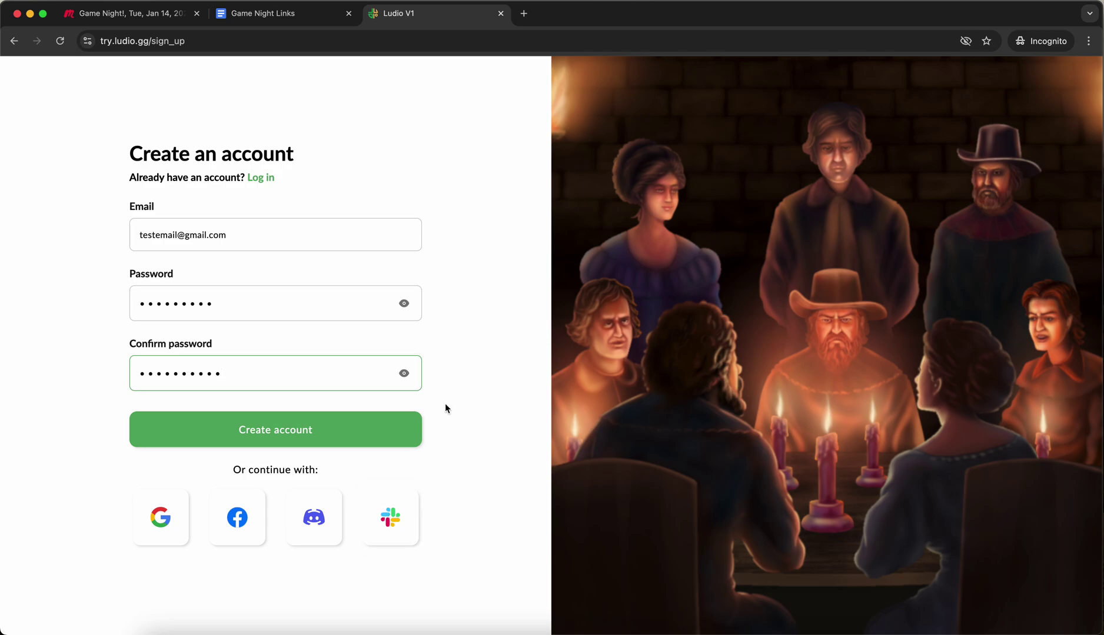
{"action": "left_click", "coordinate": [293, 430]}
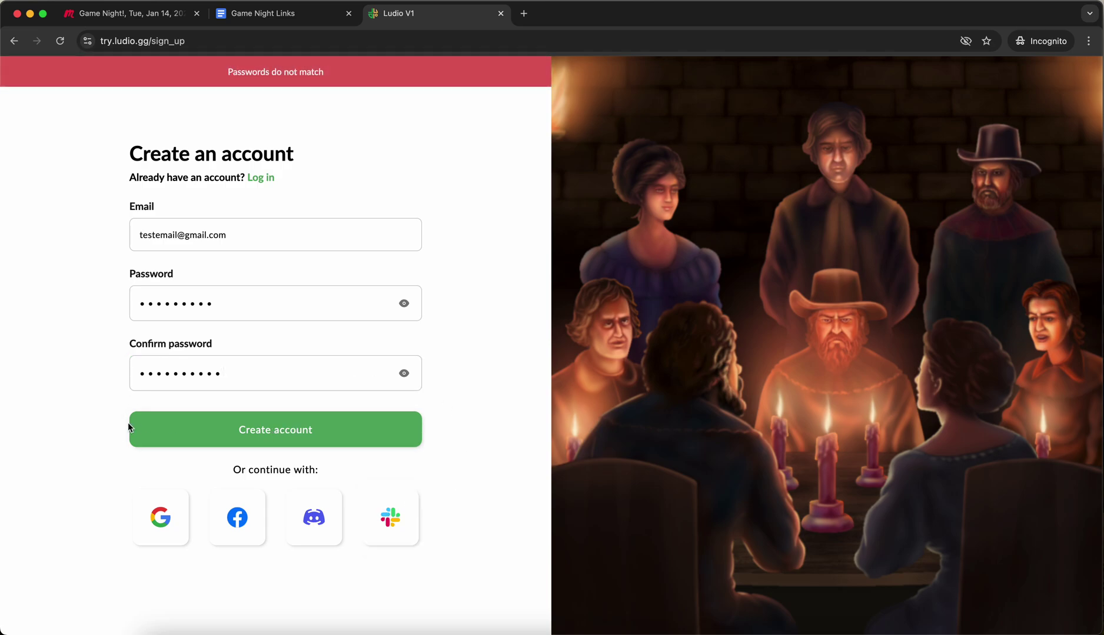
Fix the mismatched confirmation password so both match, and resubmit the sign-up.
{"action": "left_click", "coordinate": [415, 372]}
{"action": "left_click", "coordinate": [403, 303]}
{"action": "left_click", "coordinate": [174, 370]}
{"action": "double_click", "coordinate": [174, 370]}
{"action": "type", "text": "testemail"}
{"action": "left_click", "coordinate": [219, 426]}
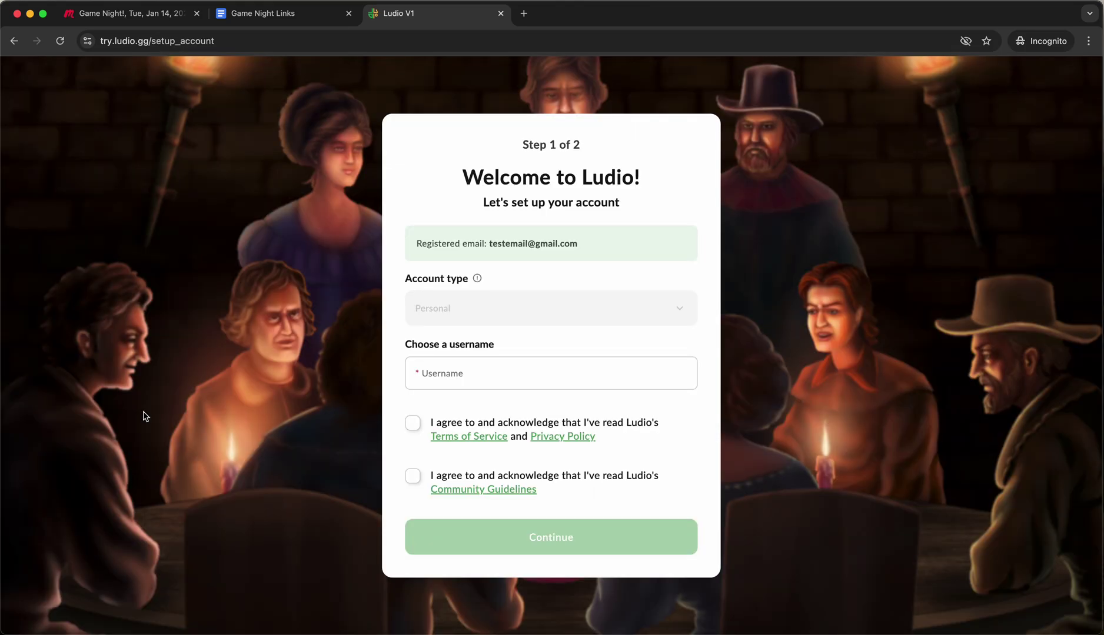
{"action": "left_click", "coordinate": [439, 373]}
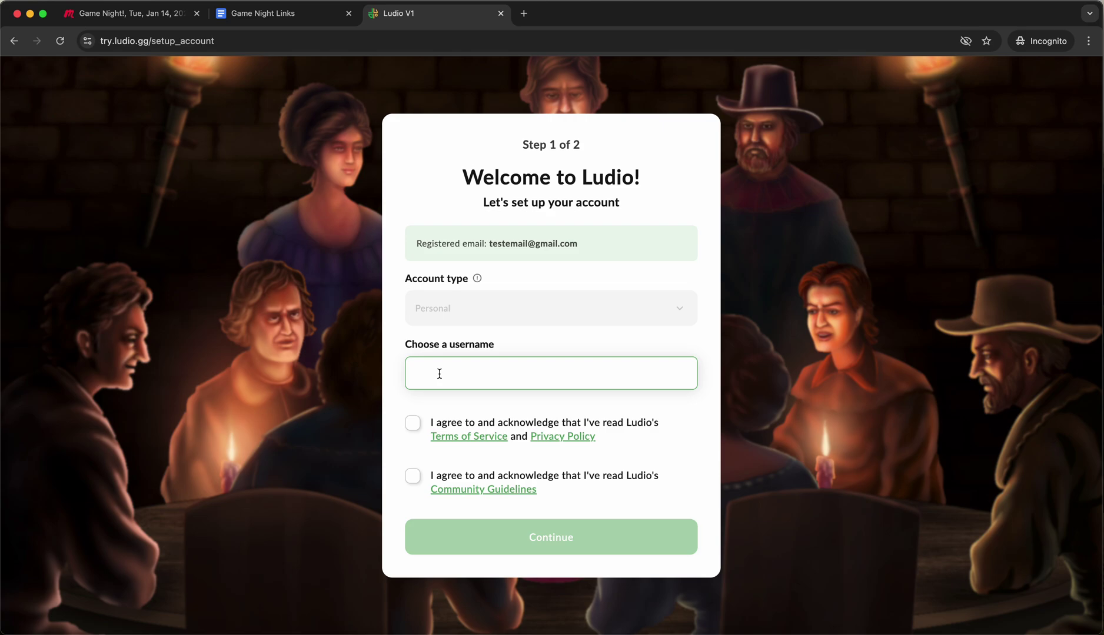
Enter a username, accept the terms and community guidelines, and finish setup without an avatar.
{"action": "type", "text": "testaccount"}
{"action": "left_click", "coordinate": [412, 423]}
{"action": "left_click", "coordinate": [413, 475]}
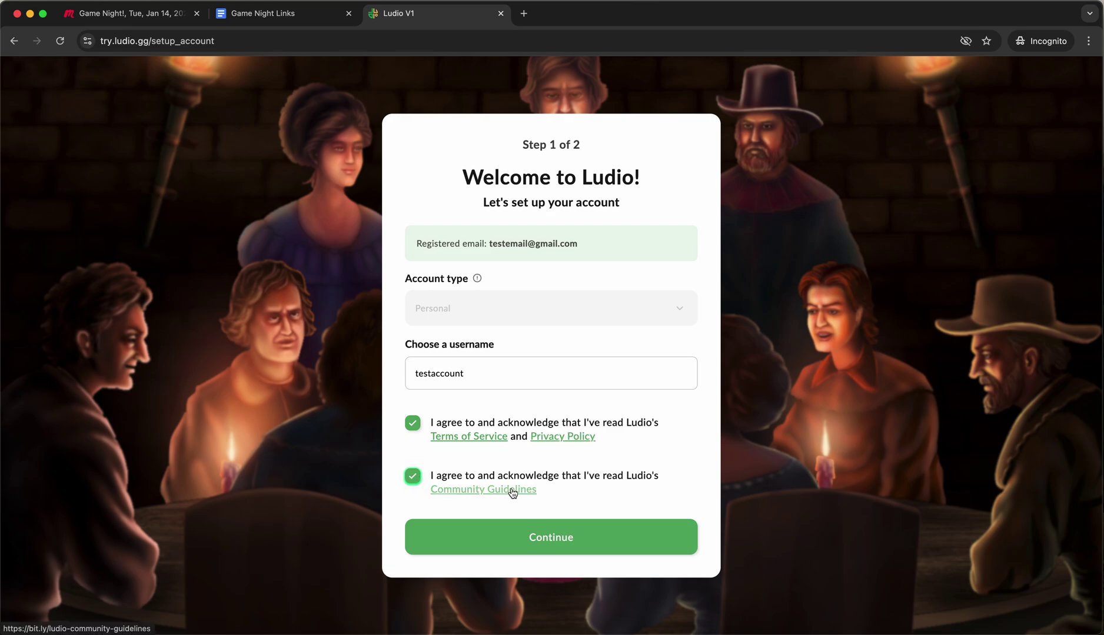
{"action": "left_click", "coordinate": [586, 536]}
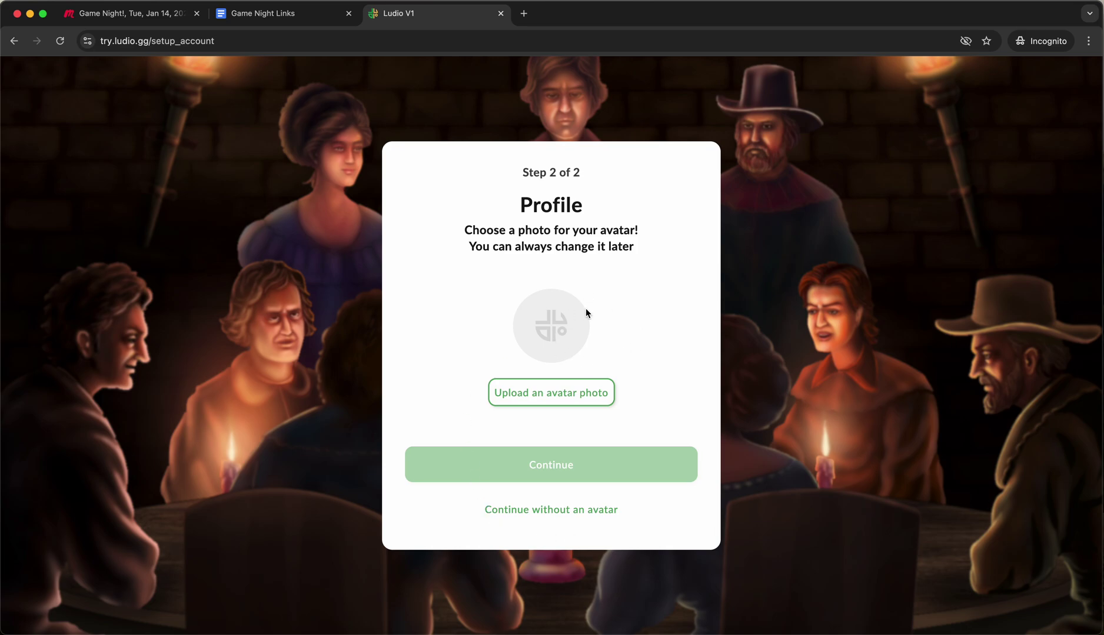
{"action": "left_click", "coordinate": [595, 512]}
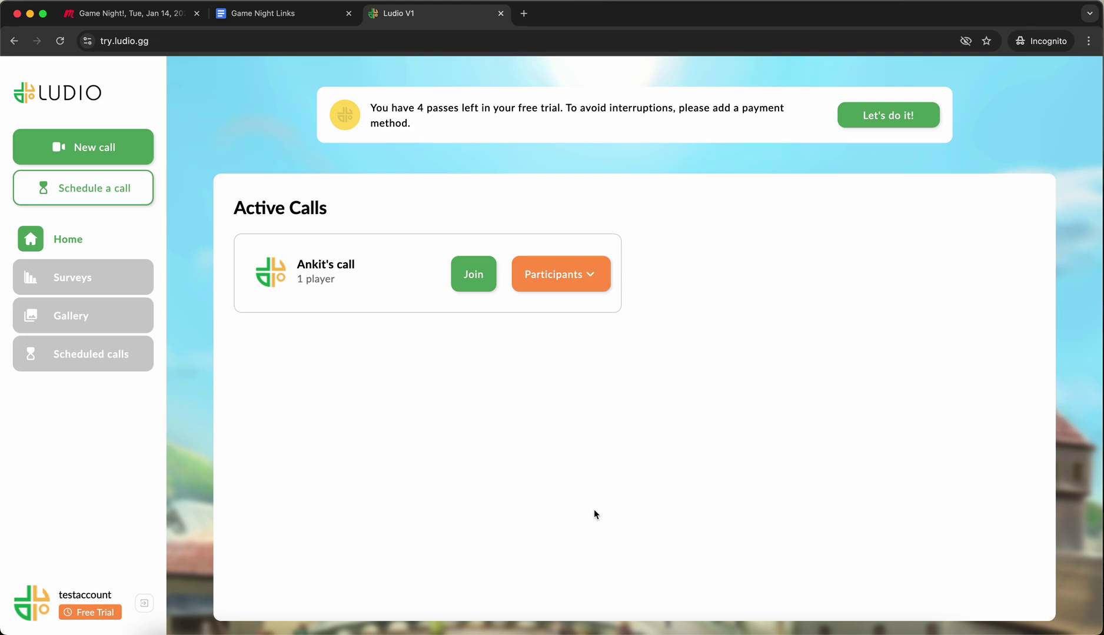
Open the new-player link from the Game Night Links doc, pass the redirect, and choose Join your call.
{"action": "left_click", "coordinate": [297, 17]}
{"action": "left_click", "coordinate": [314, 328]}
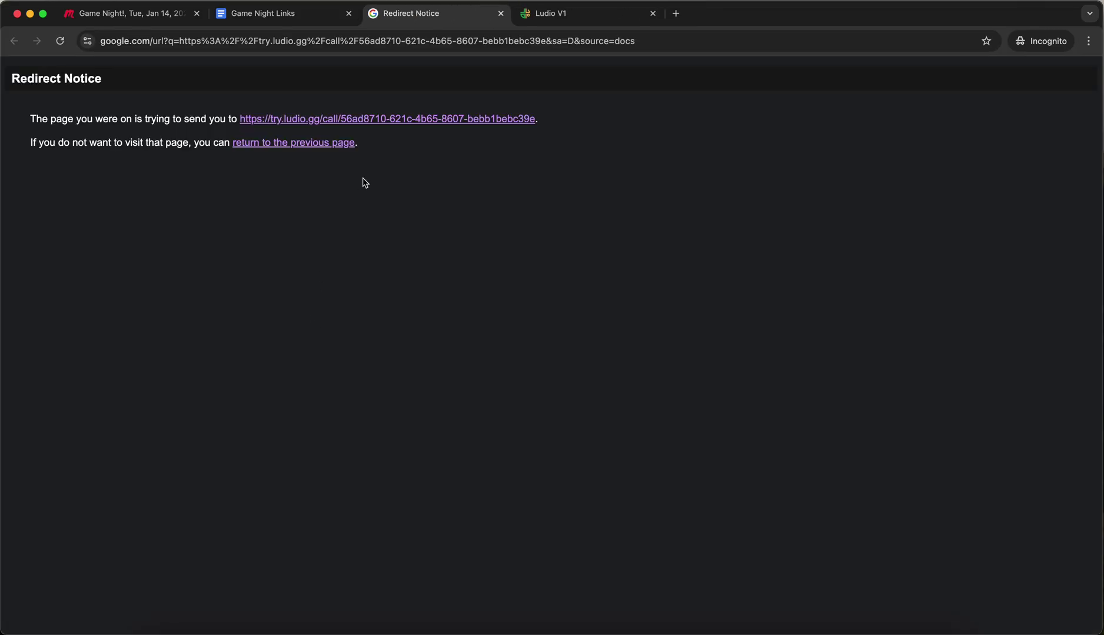
{"action": "left_click", "coordinate": [443, 119]}
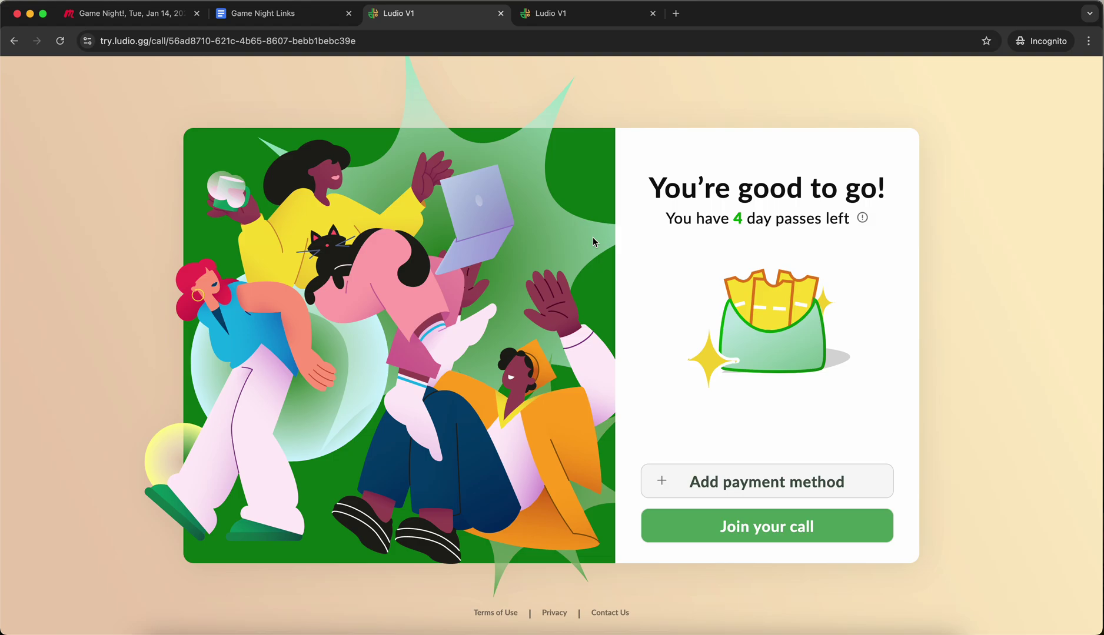
{"action": "left_click_drag", "start_coordinate": [649, 187], "coordinate": [928, 193]}
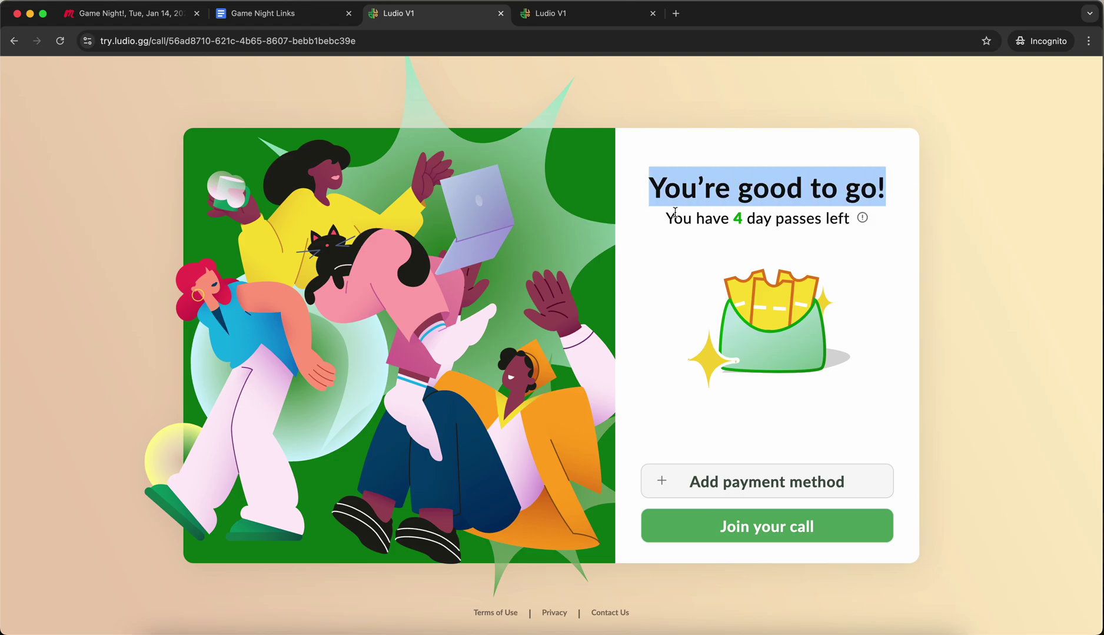
{"action": "left_click_drag", "start_coordinate": [666, 217], "coordinate": [877, 221]}
{"action": "left_click", "coordinate": [903, 230]}
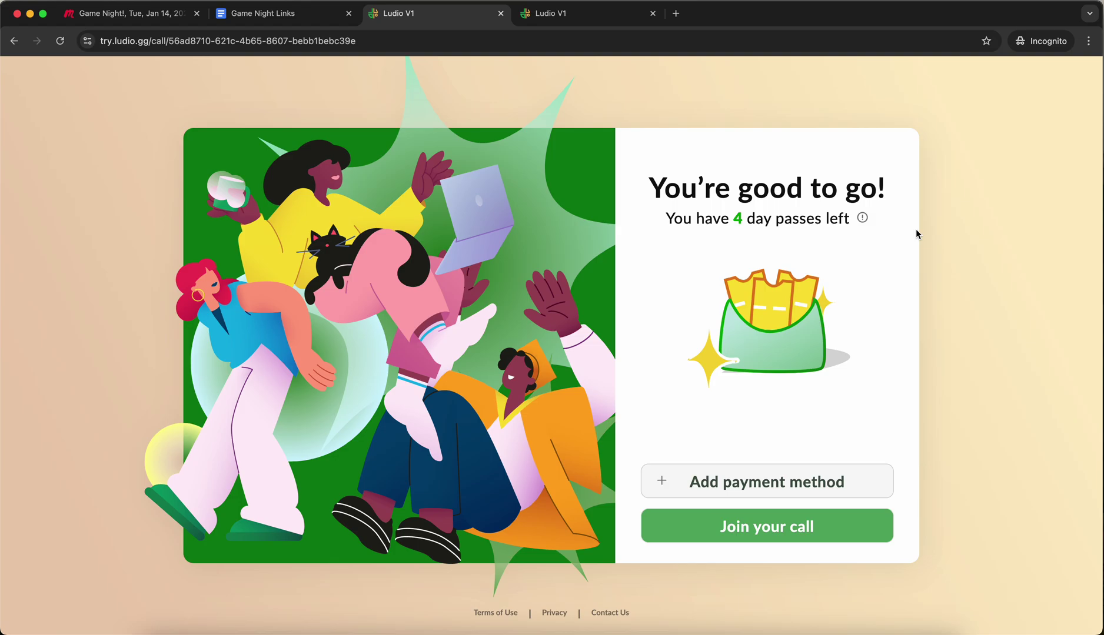
{"action": "mouse_move", "coordinate": [861, 220]}
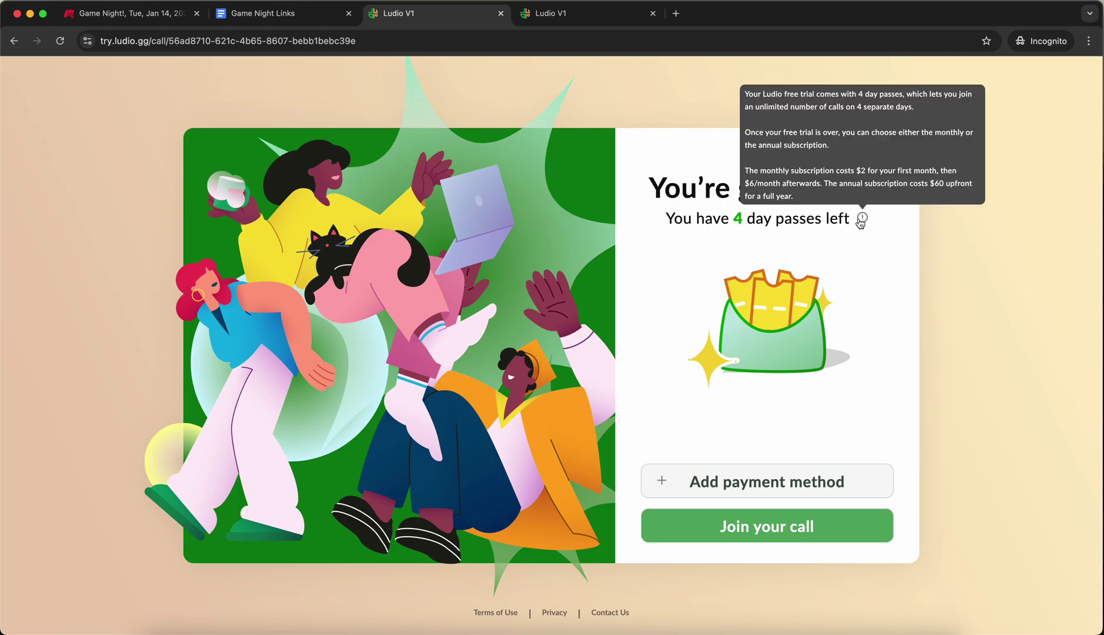
{"action": "left_click", "coordinate": [747, 528]}
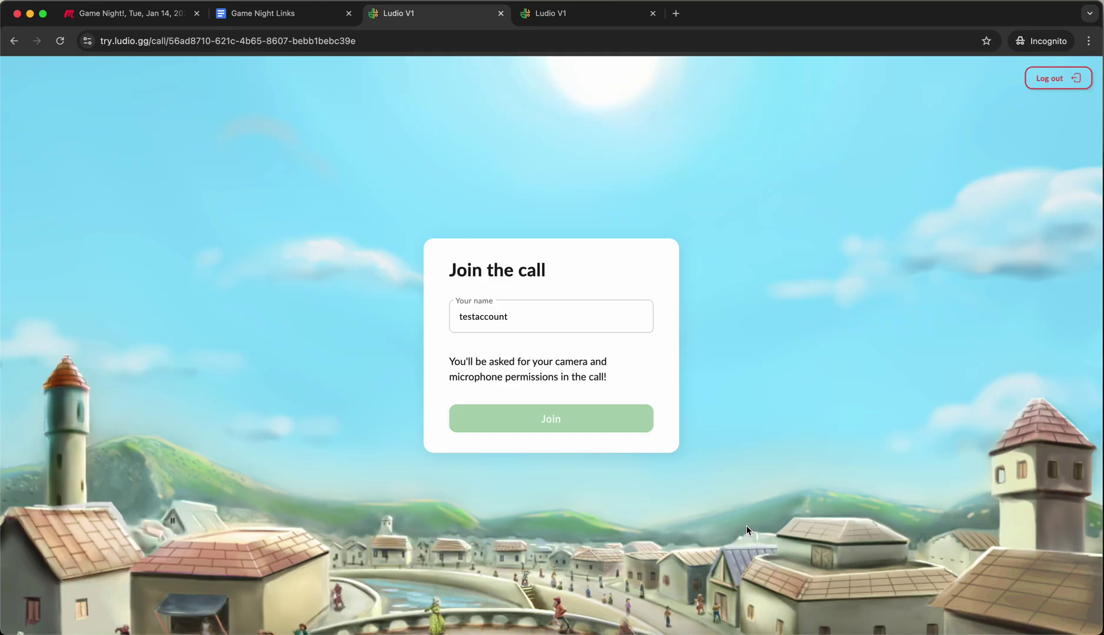
Replace the prefilled display name with the player's own name and join the call.
{"action": "double_click", "coordinate": [487, 319]}
{"action": "type", "text": "Ankit"}
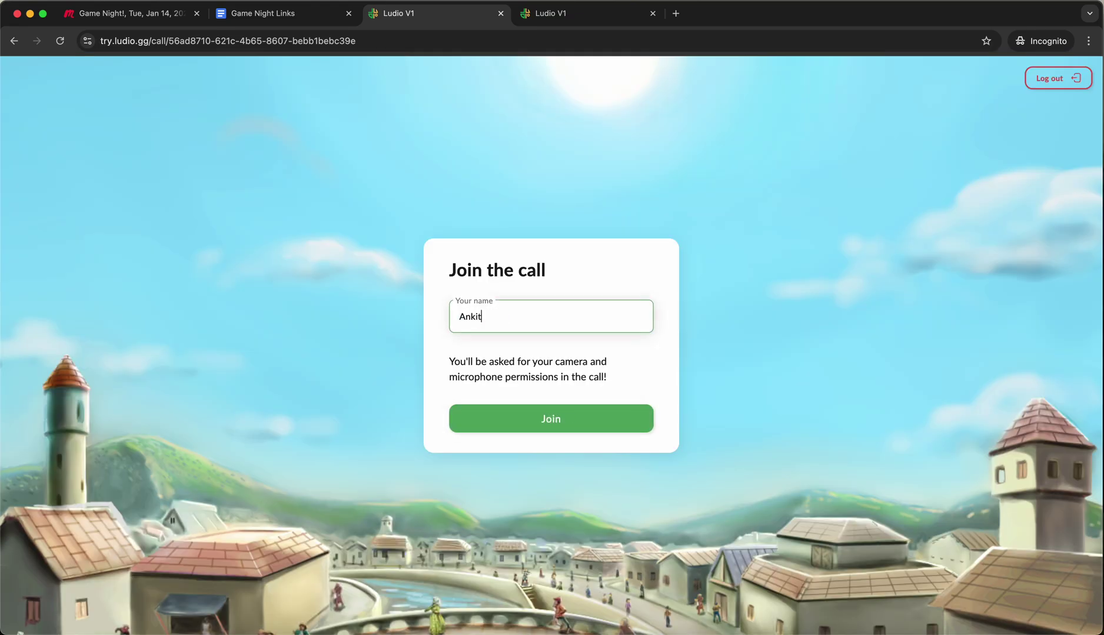
{"action": "left_click", "coordinate": [576, 418]}
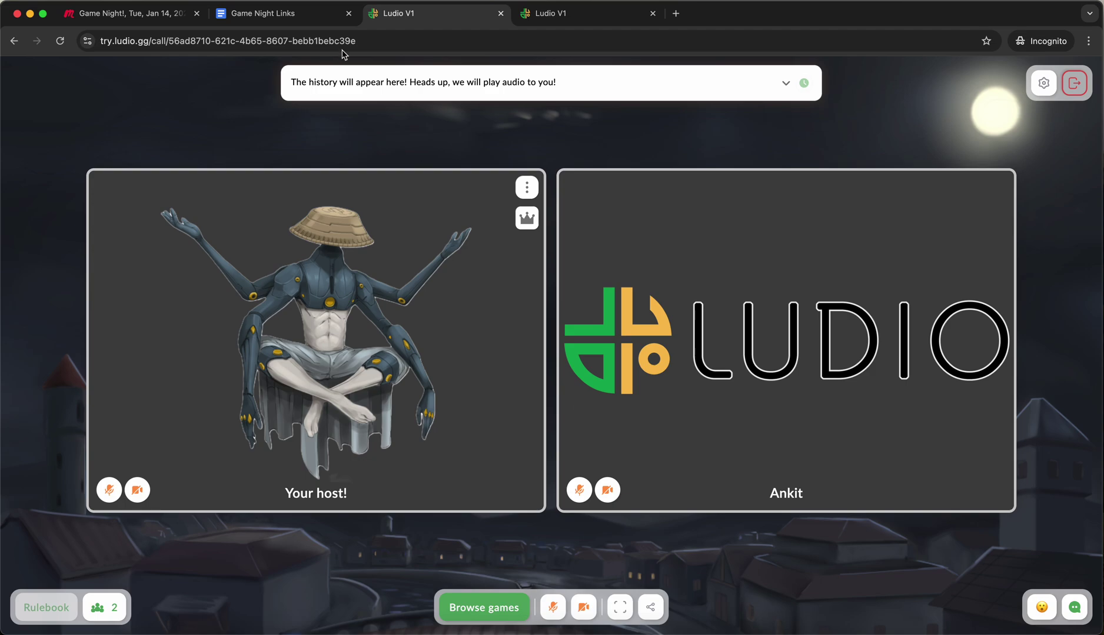
Check the player's and host's name labels, then switch the microphone on.
{"action": "double_click", "coordinate": [784, 495]}
{"action": "triple_click", "coordinate": [339, 494]}
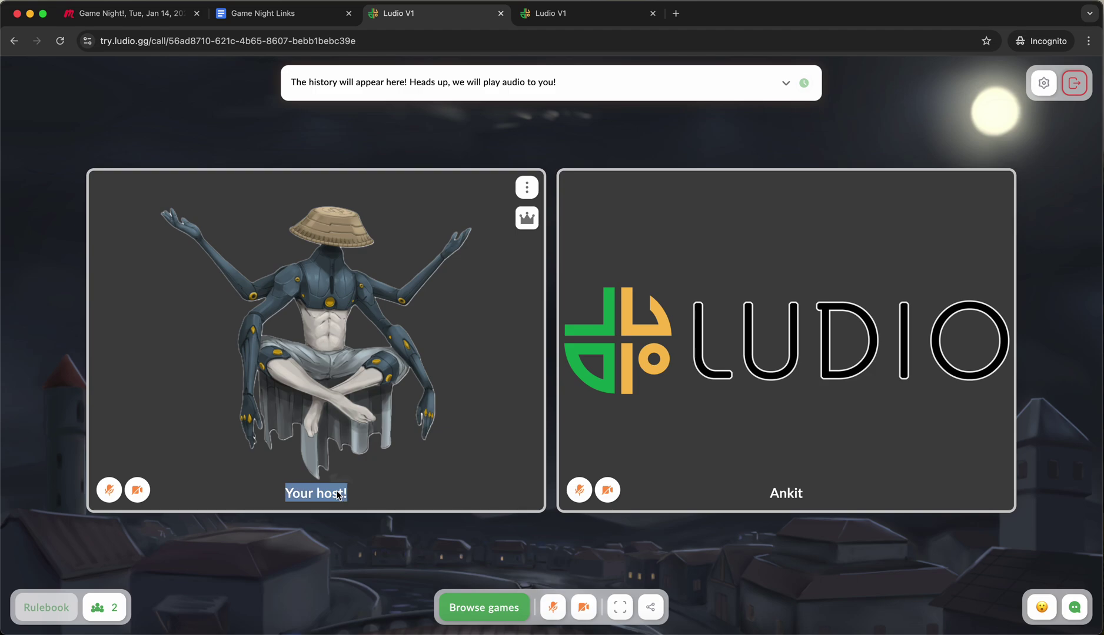
{"action": "left_click", "coordinate": [345, 560]}
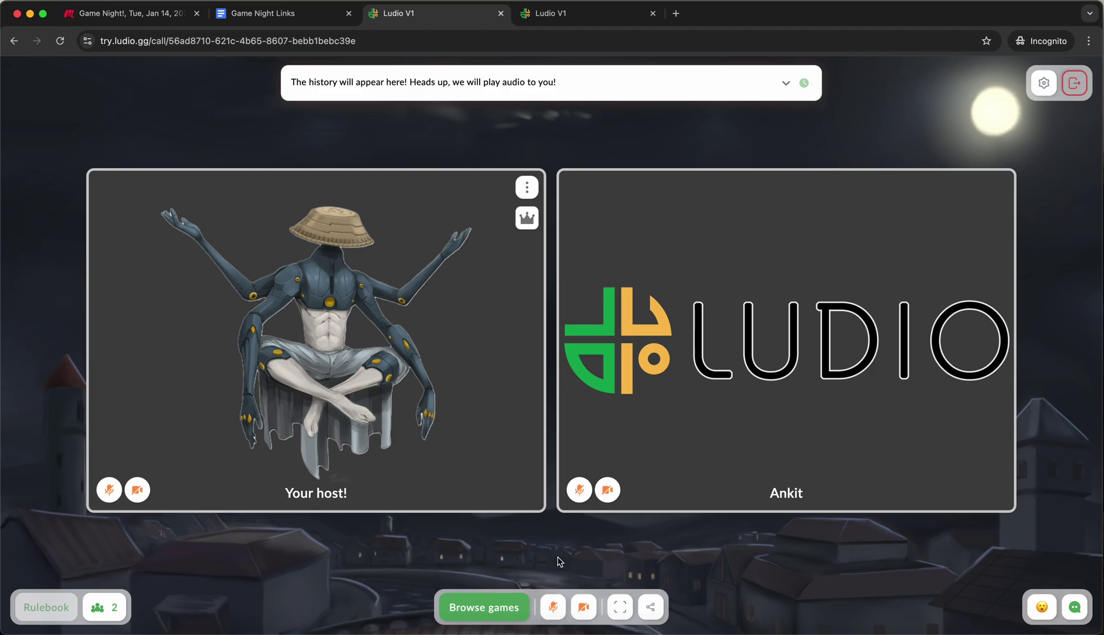
{"action": "left_click", "coordinate": [555, 602]}
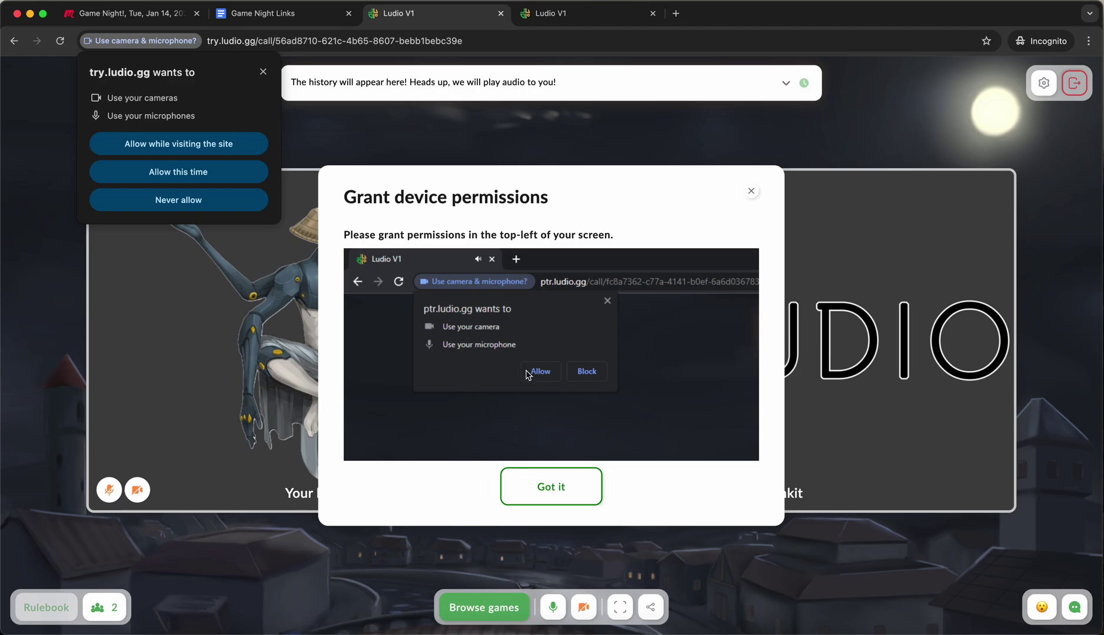
Allow camera and microphone access while visiting the site, turn the camera on, and review call Settings.
{"action": "left_click", "coordinate": [544, 496]}
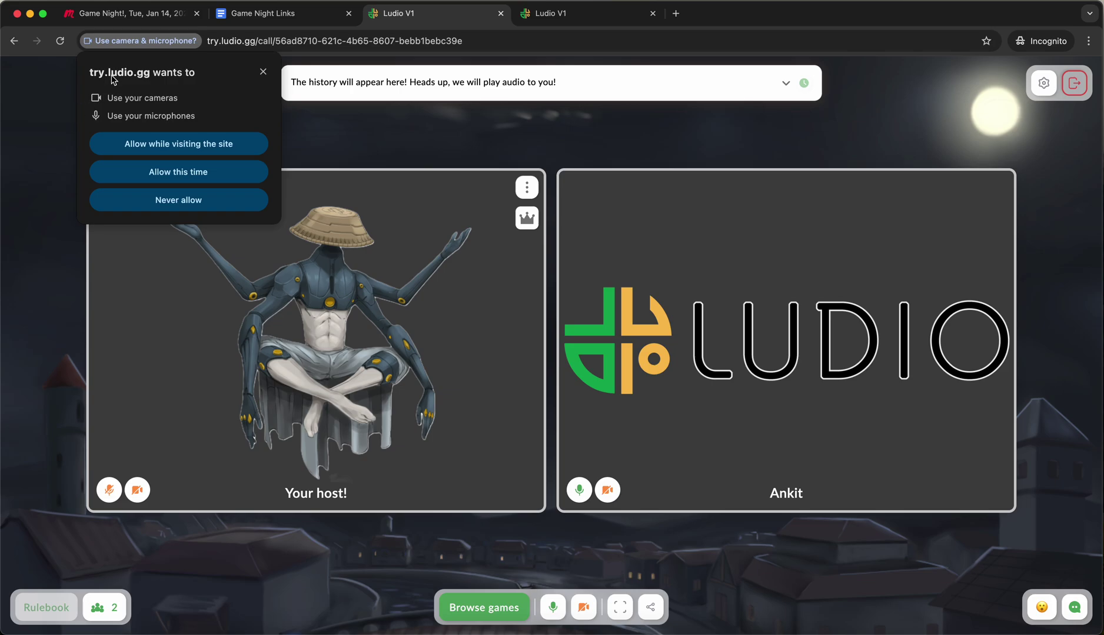
{"action": "left_click", "coordinate": [200, 147]}
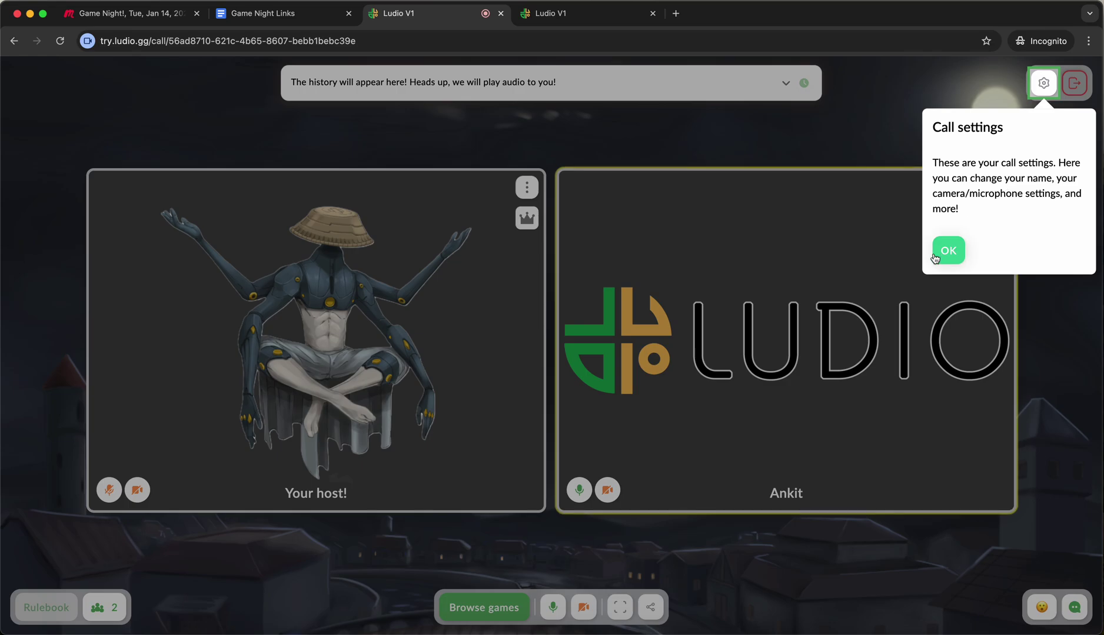
{"action": "left_click", "coordinate": [943, 251]}
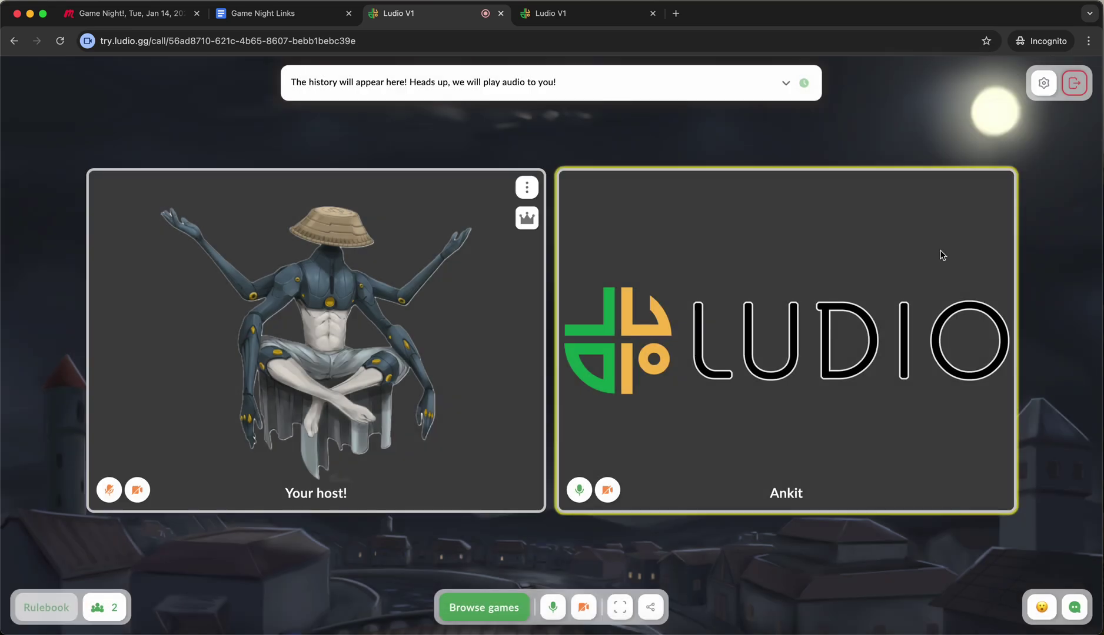
{"action": "left_click", "coordinate": [583, 607]}
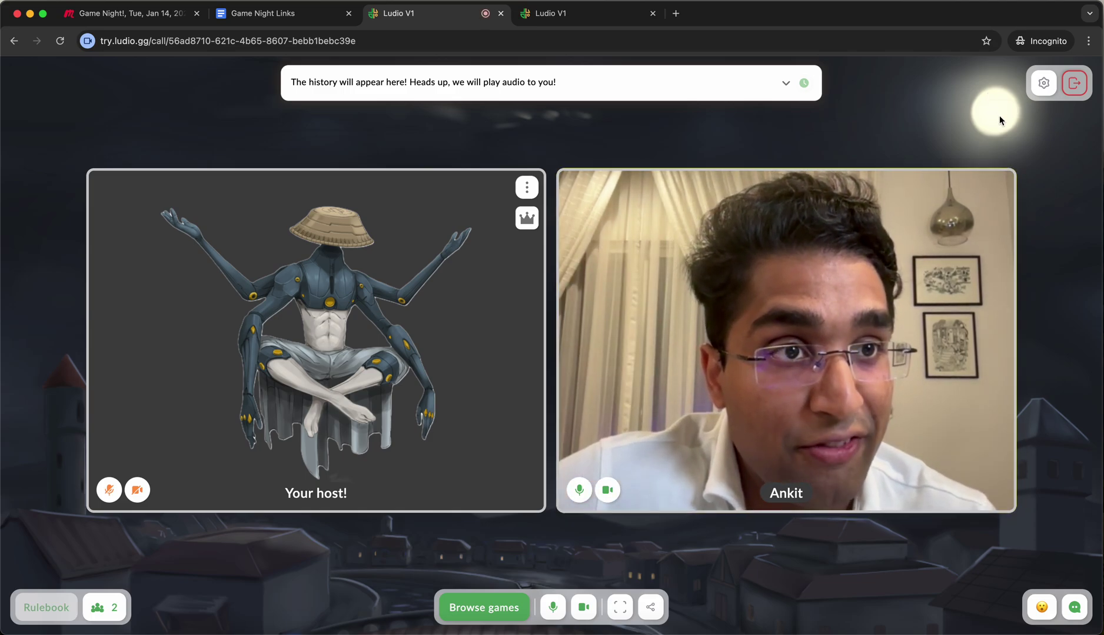
{"action": "left_click", "coordinate": [1036, 89]}
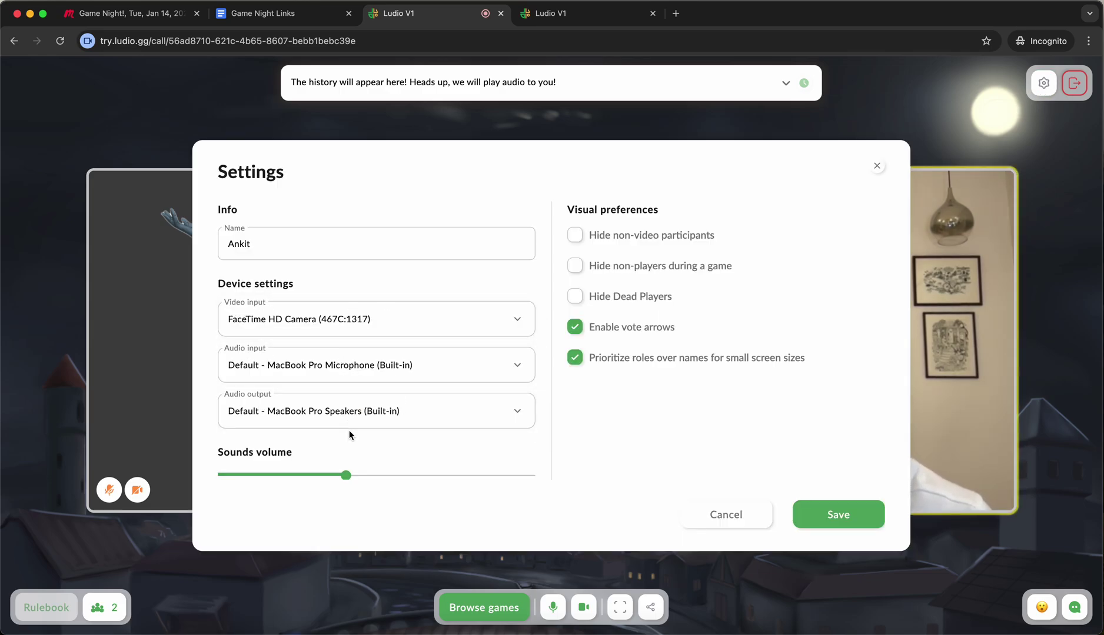
{"action": "left_click", "coordinate": [876, 167]}
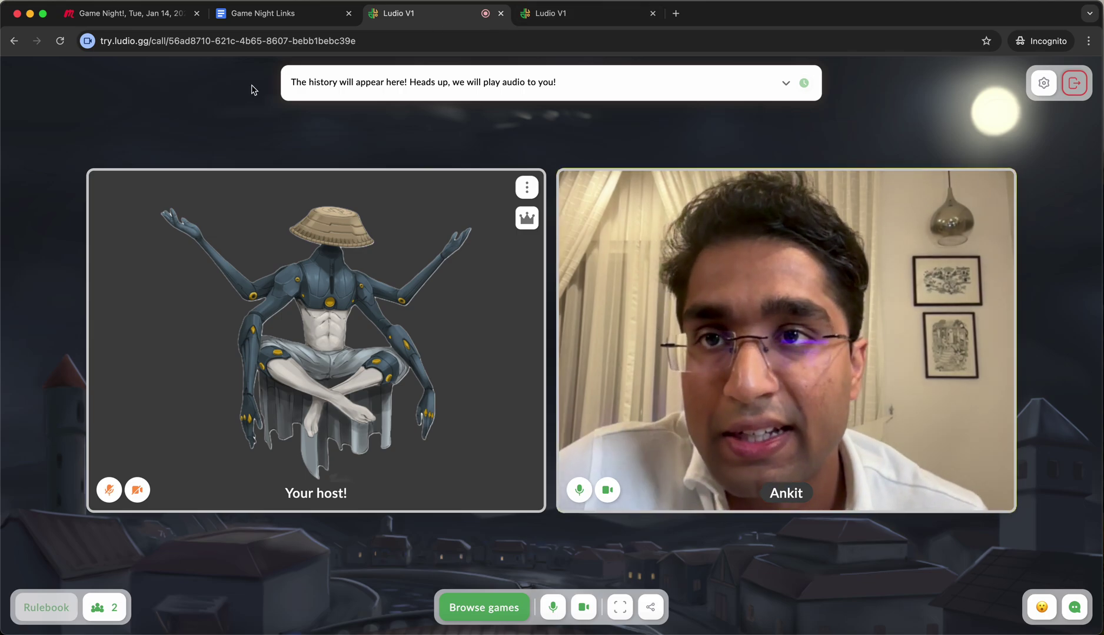
Reopen the doc's call link, close the redirect tab, and dismiss the Meetup join prompt.
{"action": "left_click", "coordinate": [293, 23]}
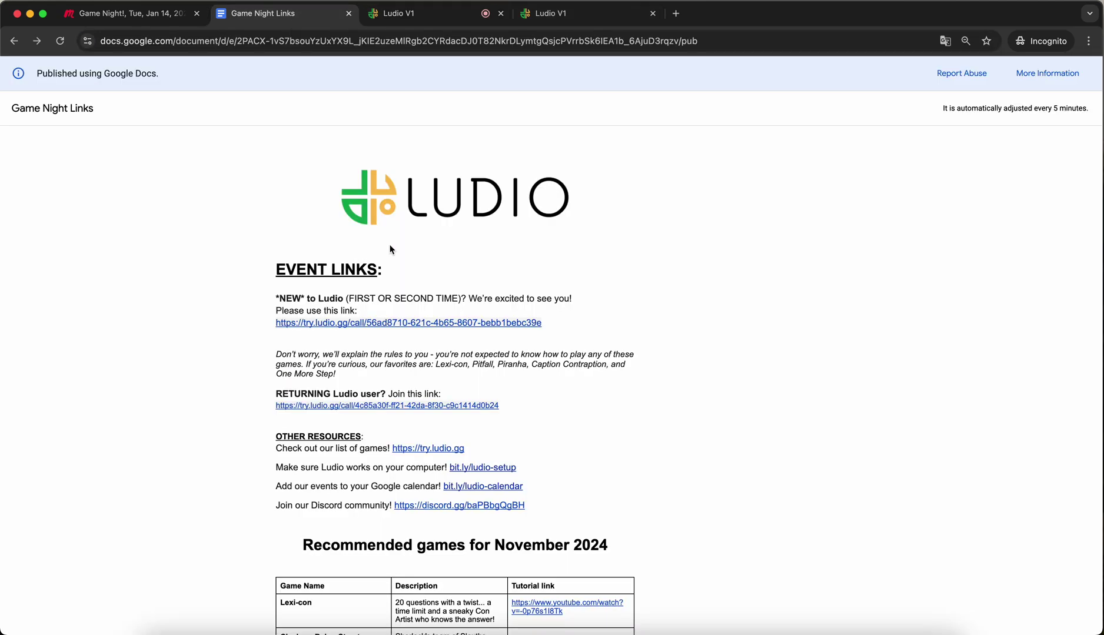
{"action": "left_click", "coordinate": [432, 323]}
{"action": "key", "text": "super+w"}
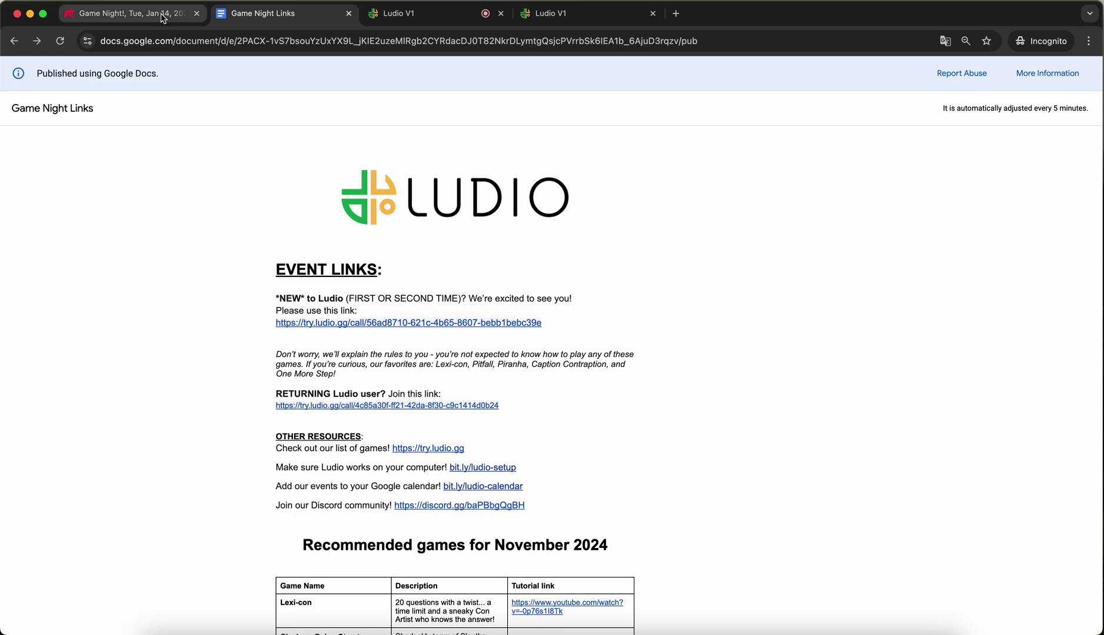
{"action": "left_click", "coordinate": [164, 19]}
{"action": "left_click", "coordinate": [694, 266]}
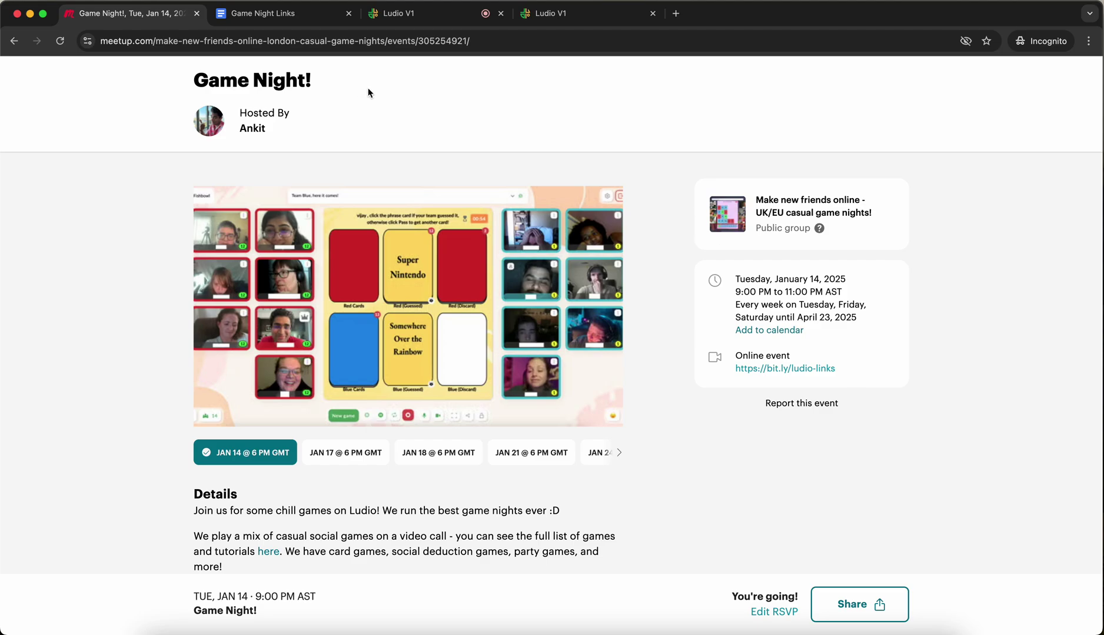
On the Ludio home page, rejoin the game night call listed under Active Calls.
{"action": "left_click", "coordinate": [546, 19]}
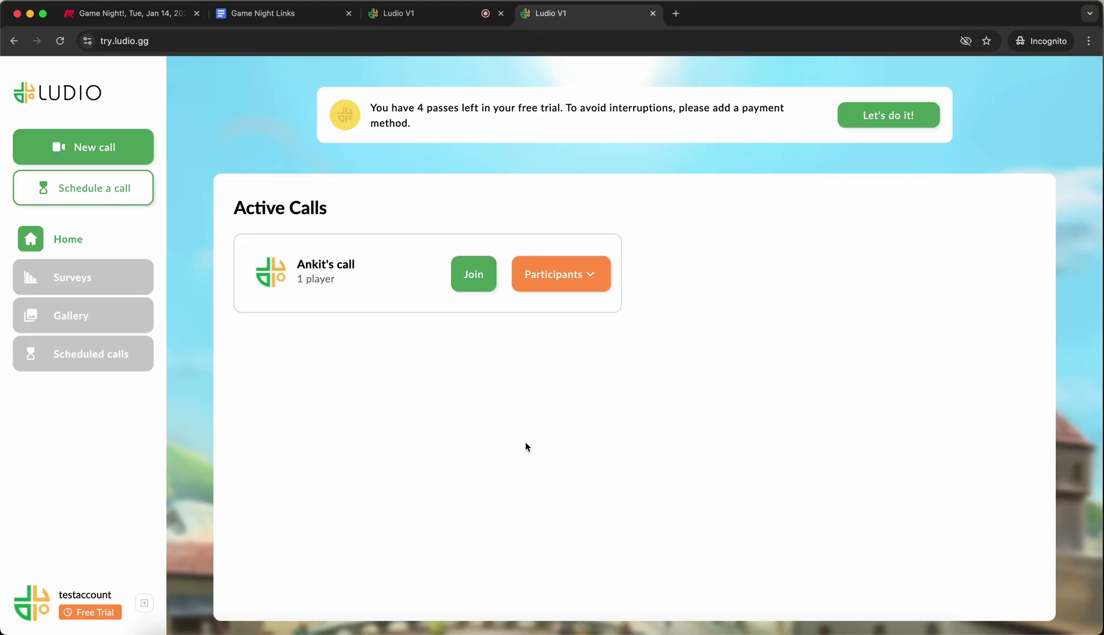
{"action": "left_click", "coordinate": [146, 41]}
{"action": "left_click", "coordinate": [361, 375]}
{"action": "triple_click", "coordinate": [246, 211]}
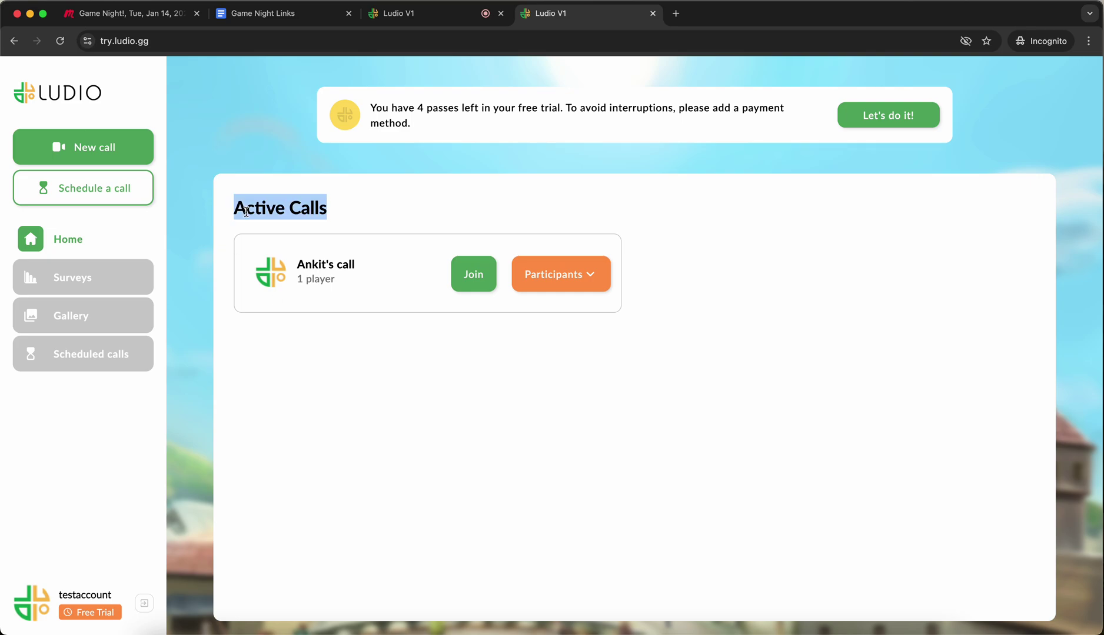
{"action": "triple_click", "coordinate": [247, 211]}
{"action": "left_click", "coordinate": [297, 386]}
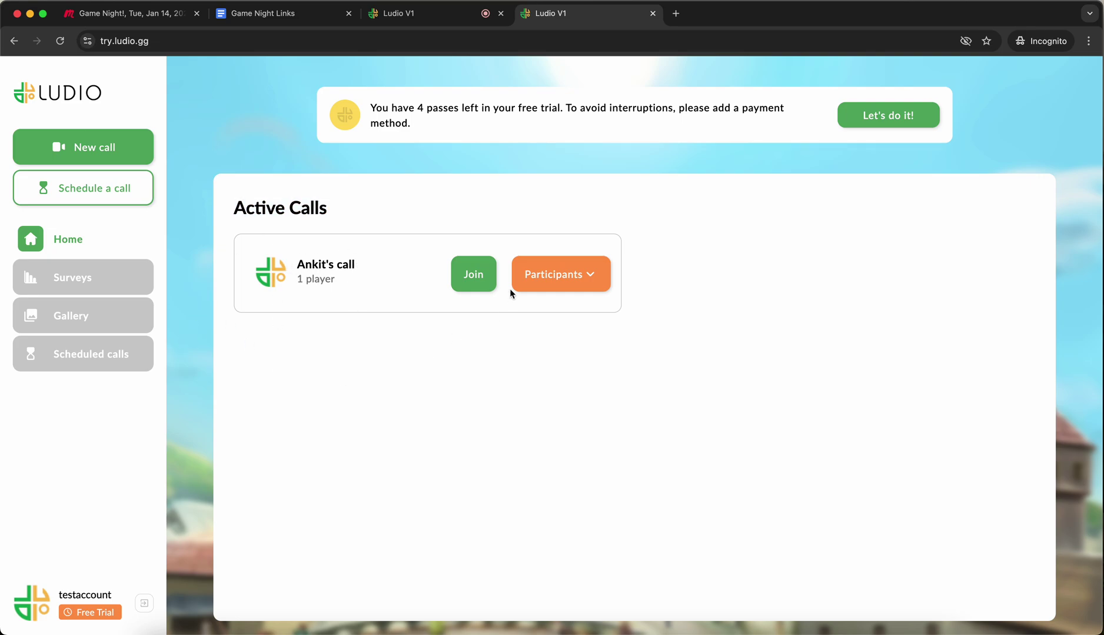
{"action": "left_click", "coordinate": [474, 276]}
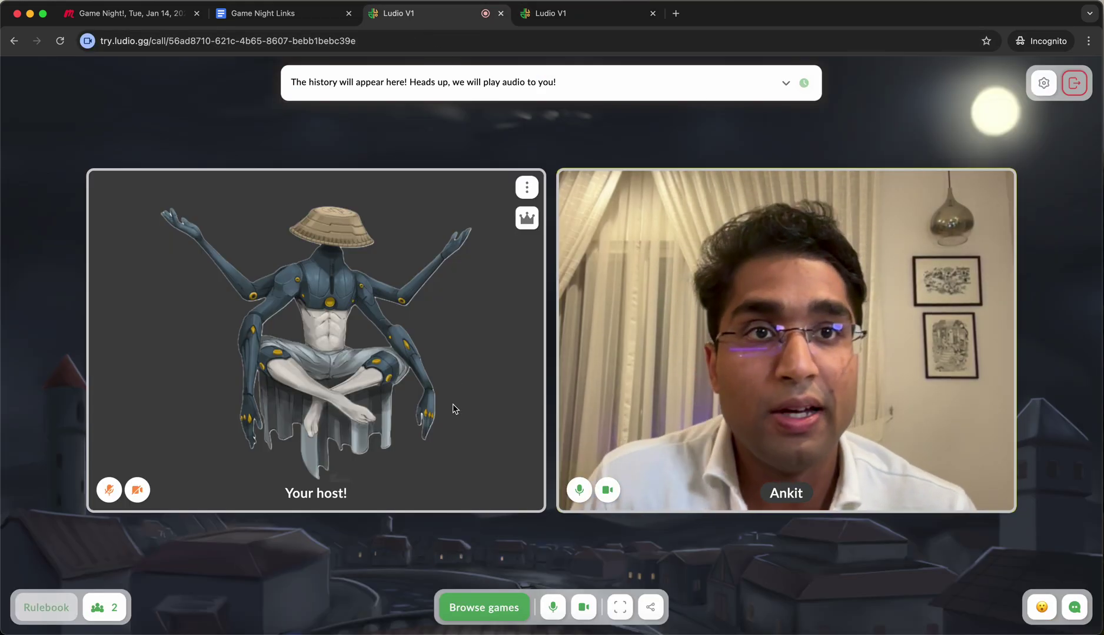